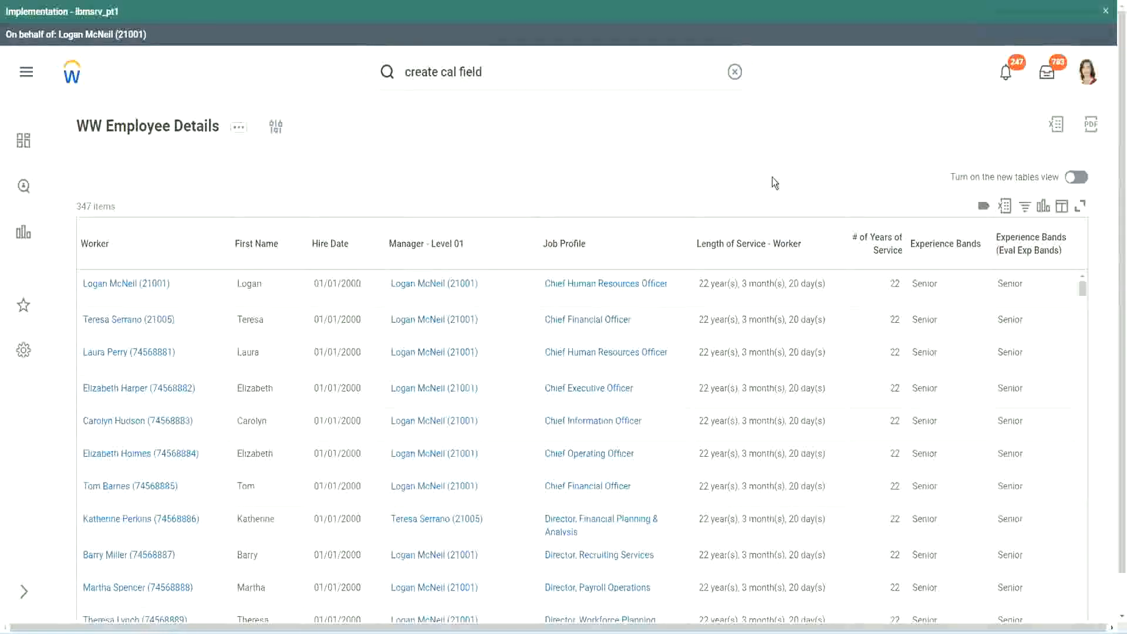
# Copy the name of the Evaluate Expression calculated field that derives experience bands from years of service
pyautogui.click(978, 283)
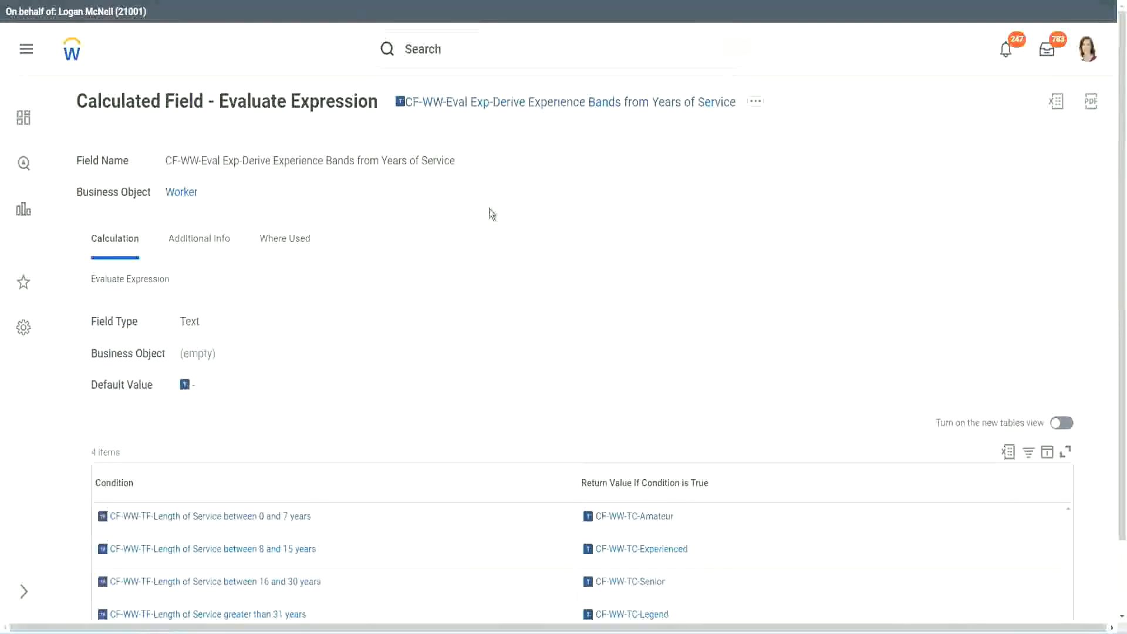
pyautogui.rightClick(493, 104)
pyautogui.click(528, 174)
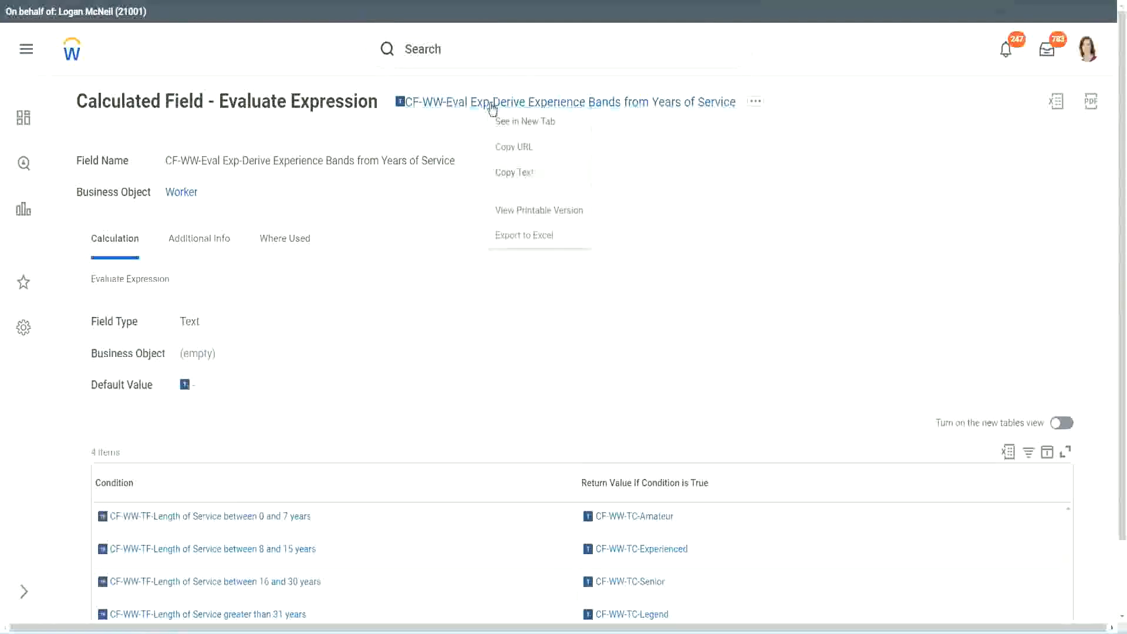
# Search for "create calc field" and open the Create Calculated Field task
pyautogui.click(472, 53)
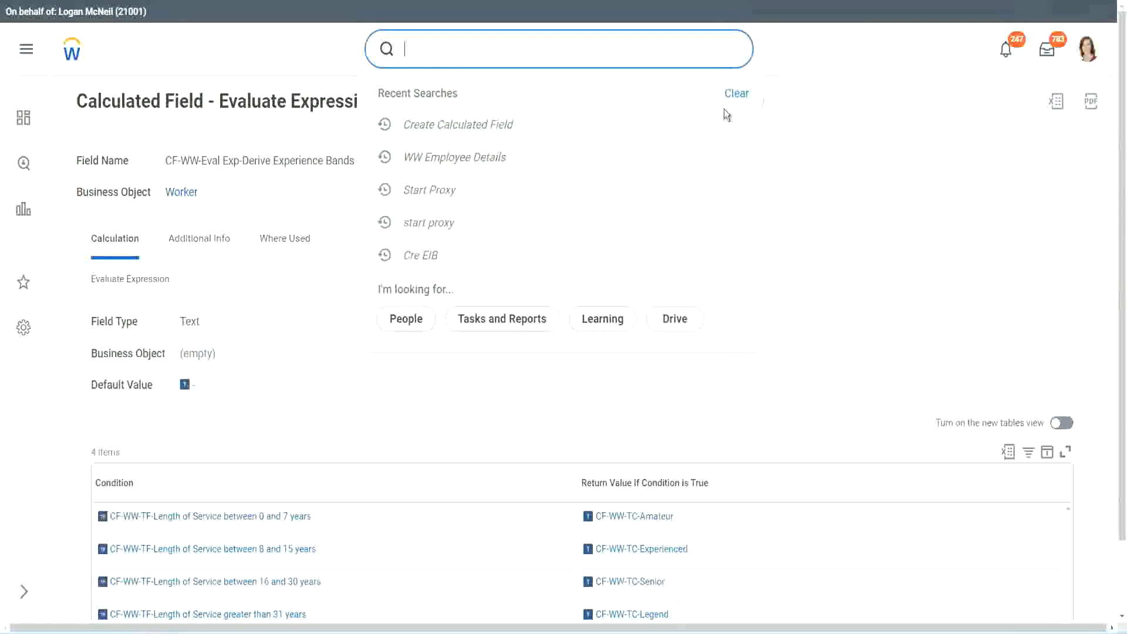
pyautogui.click(447, 44)
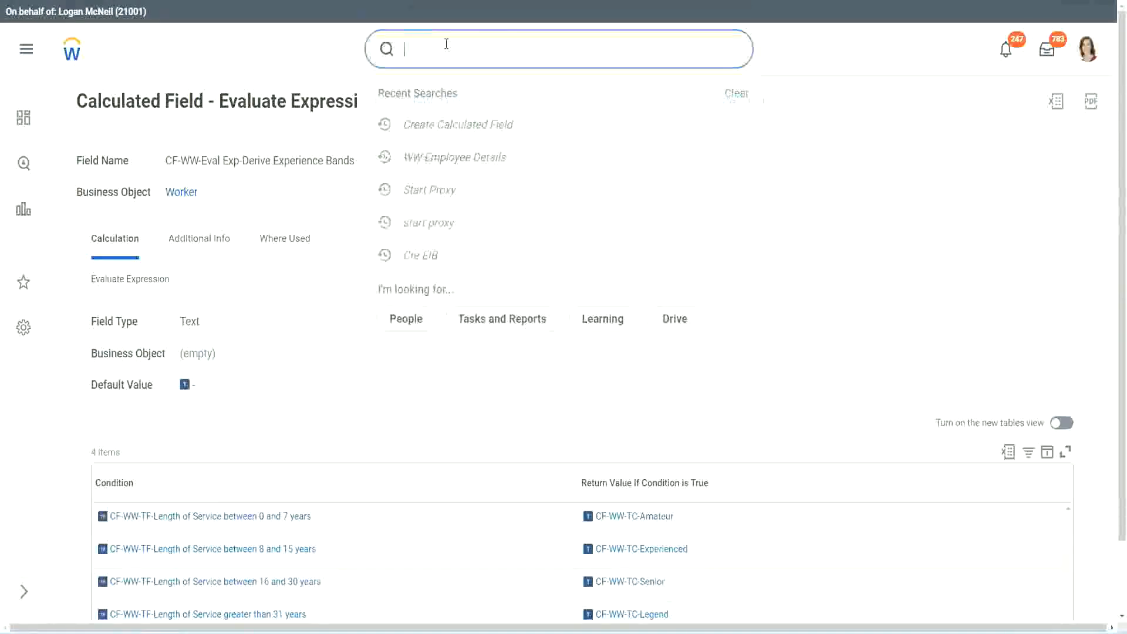
pyautogui.write('create calc')
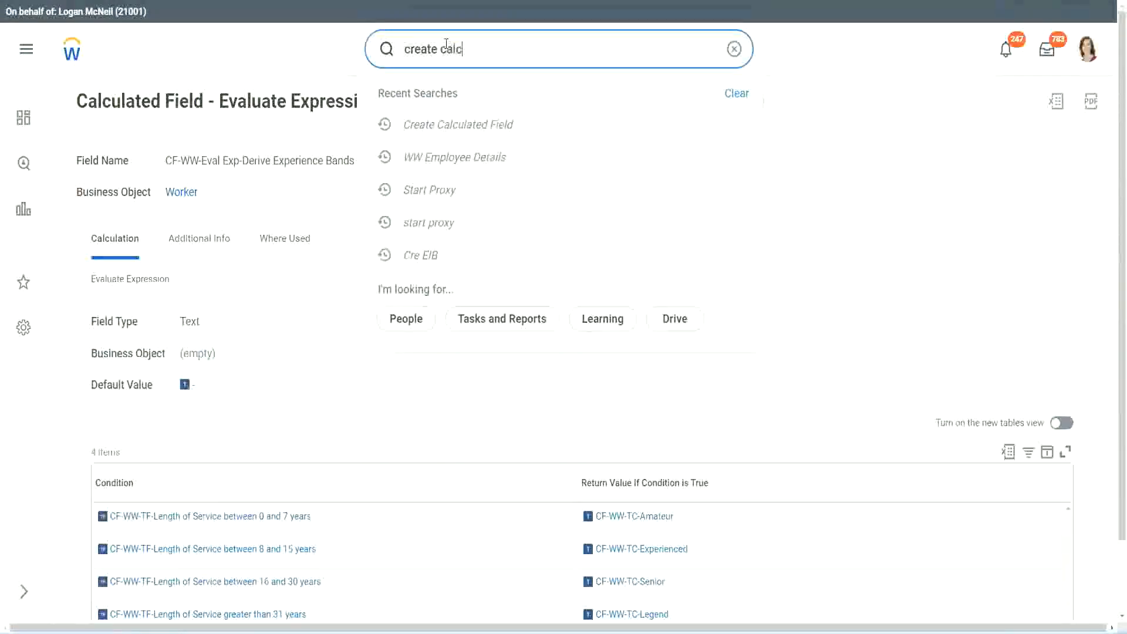
pyautogui.write(' field')
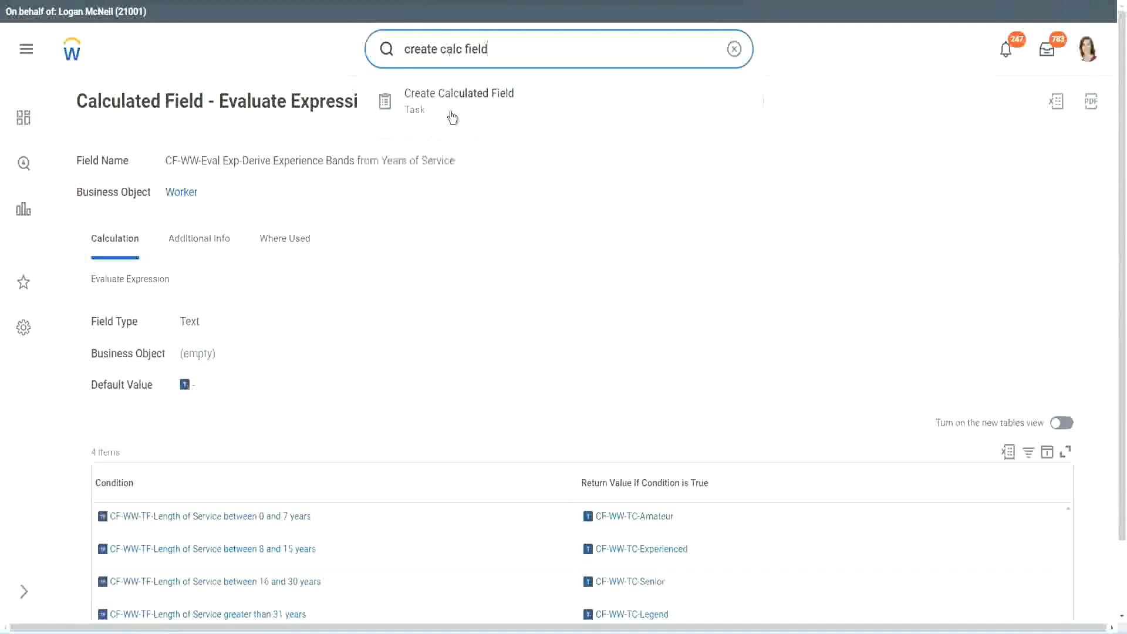
pyautogui.click(468, 111)
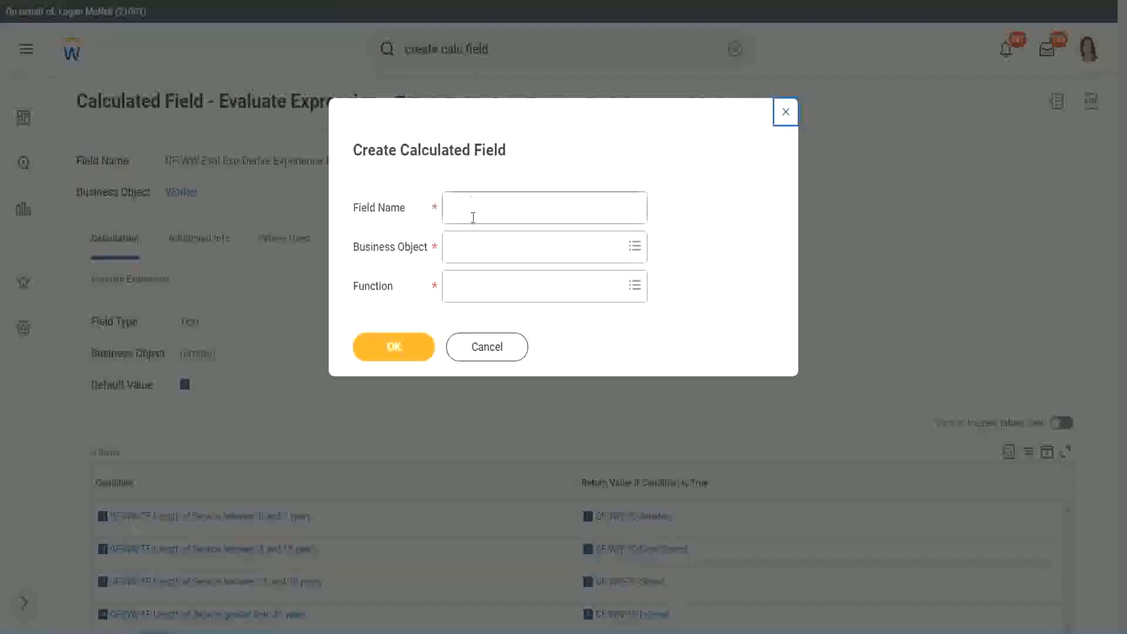
# Name the new calculated field "CF-WW-LRB-Identify Experience Bands from years of Service"
pyautogui.click(474, 210)
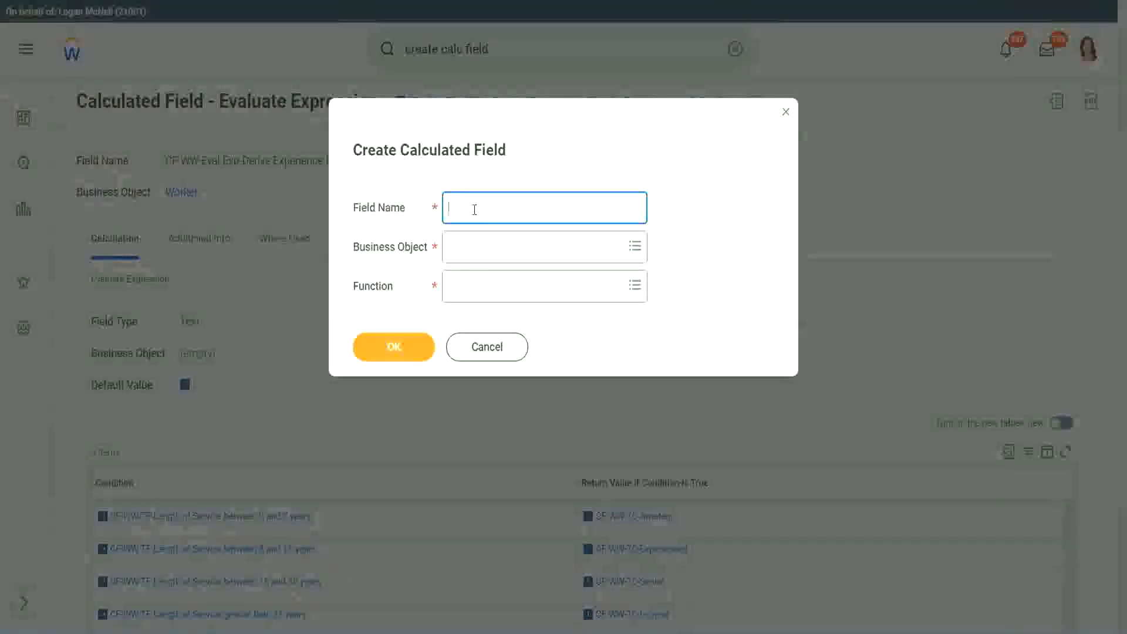
pyautogui.write('CF-')
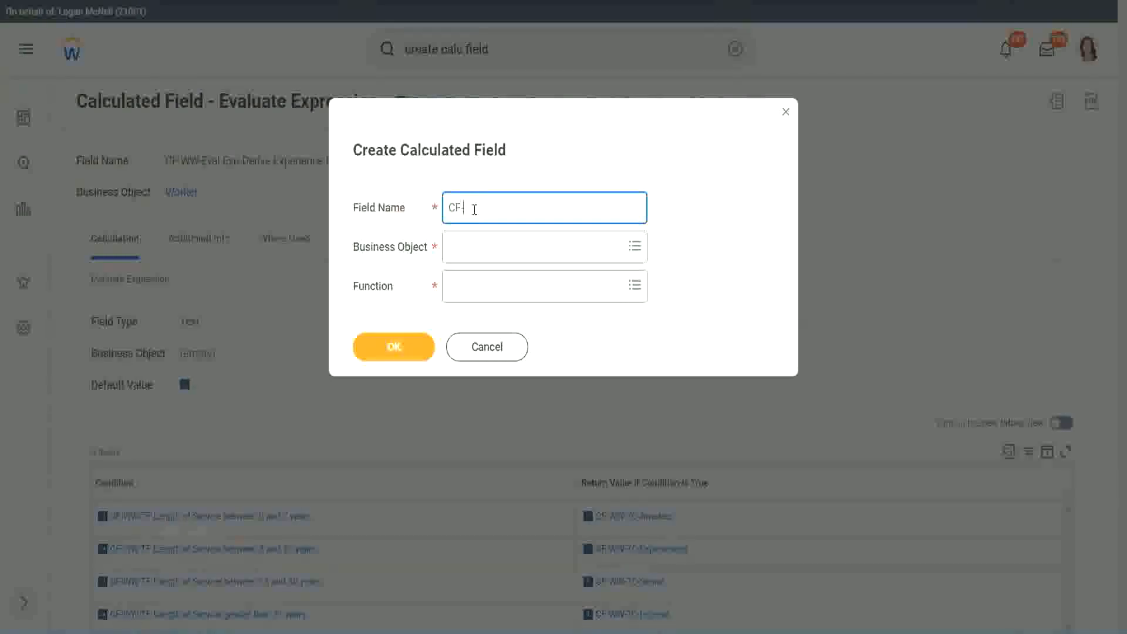
pyautogui.write('WW')
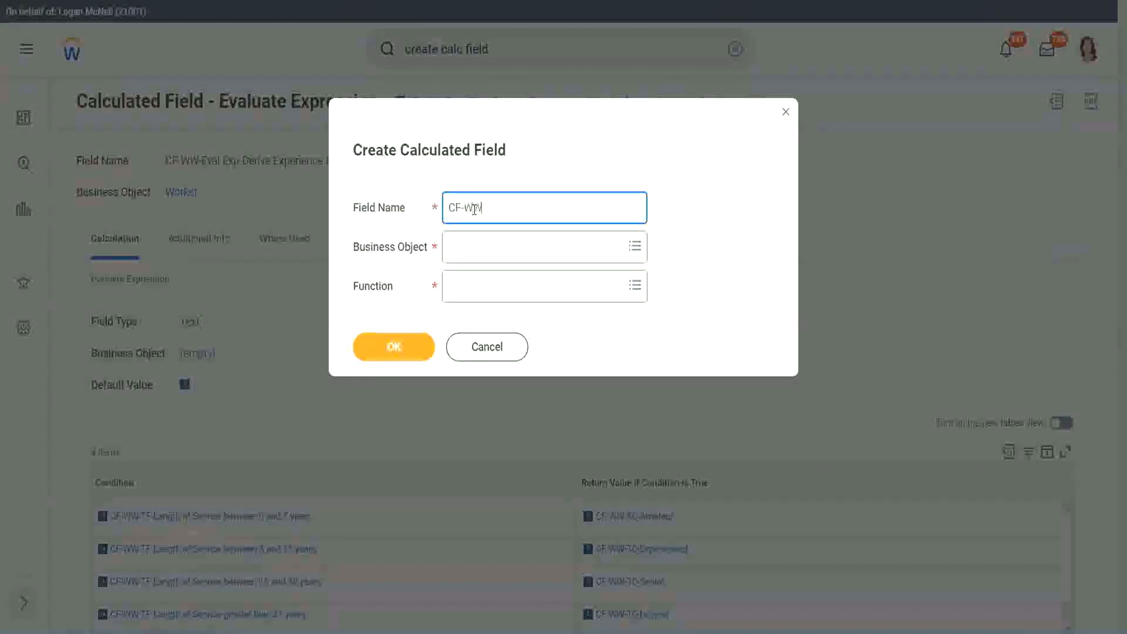
pyautogui.write('-LRB')
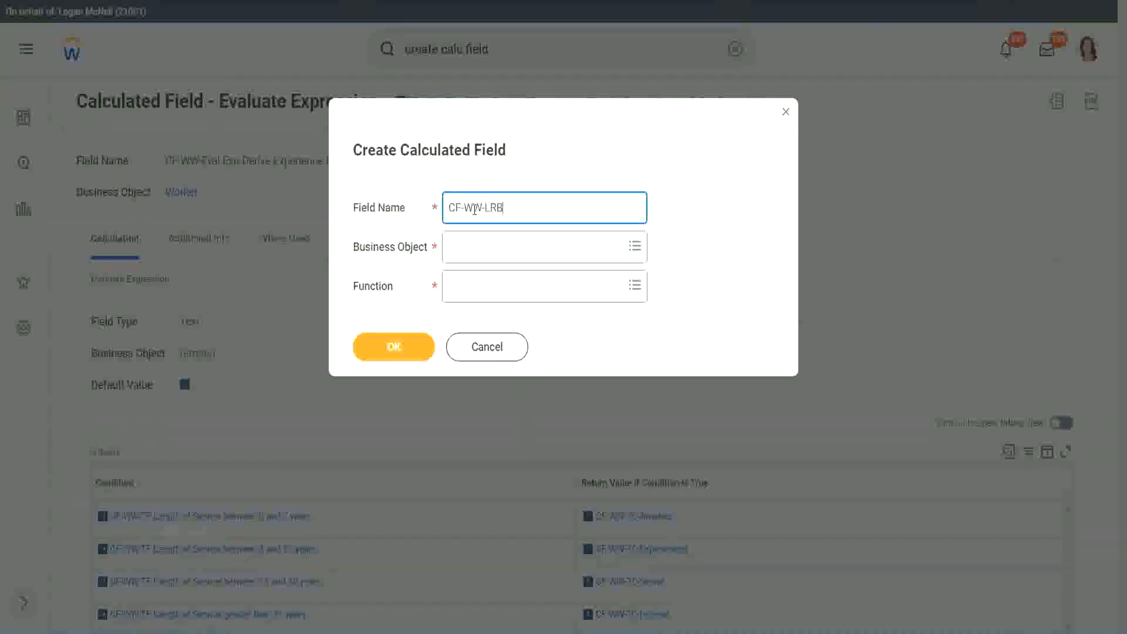
pyautogui.write('-')
pyautogui.write('Identify Exe')
pyautogui.press('BackSpace')
pyautogui.write('periened')
pyautogui.press('BackSpace')
pyautogui.press('BackSpace')
pyautogui.write('ce Bands fro')
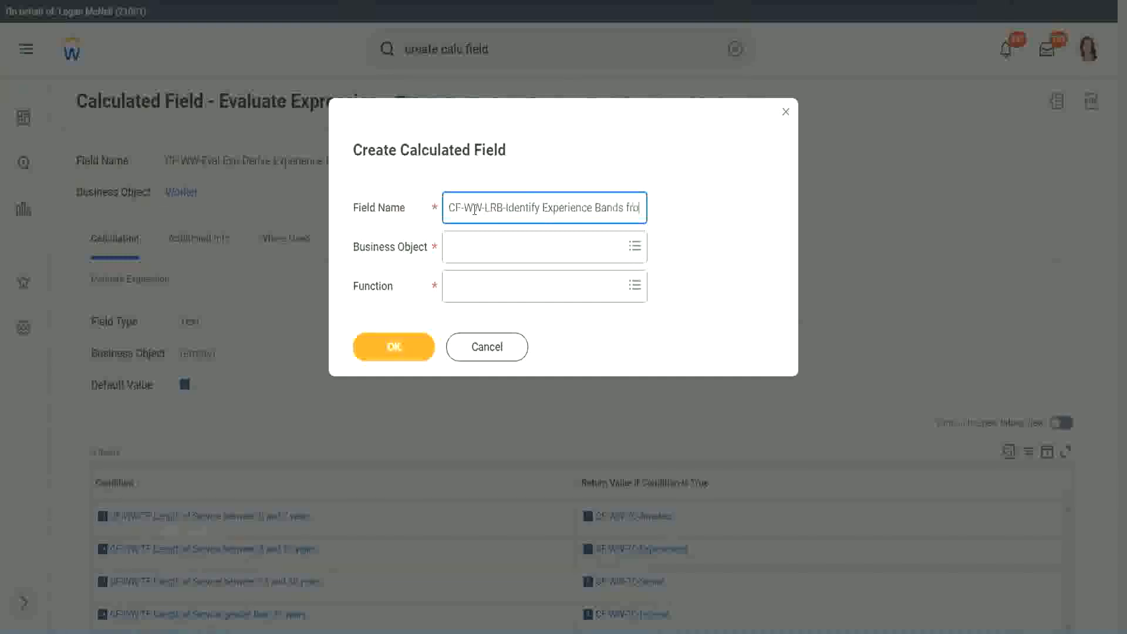
pyautogui.write('m years of')
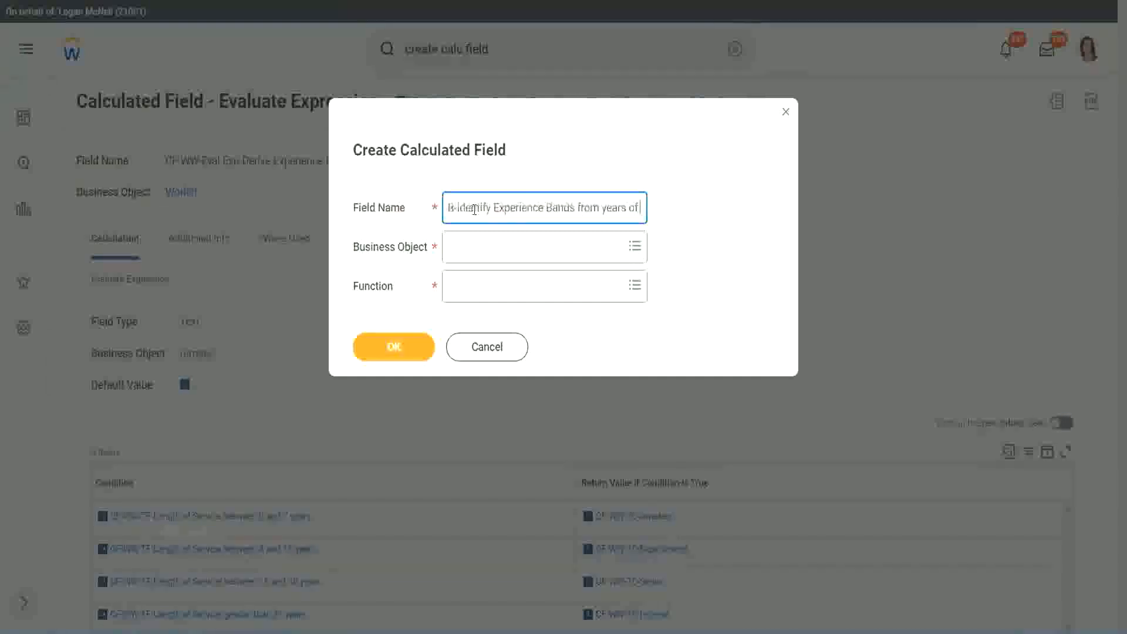
pyautogui.write(' Service')
pyautogui.press('Tab')
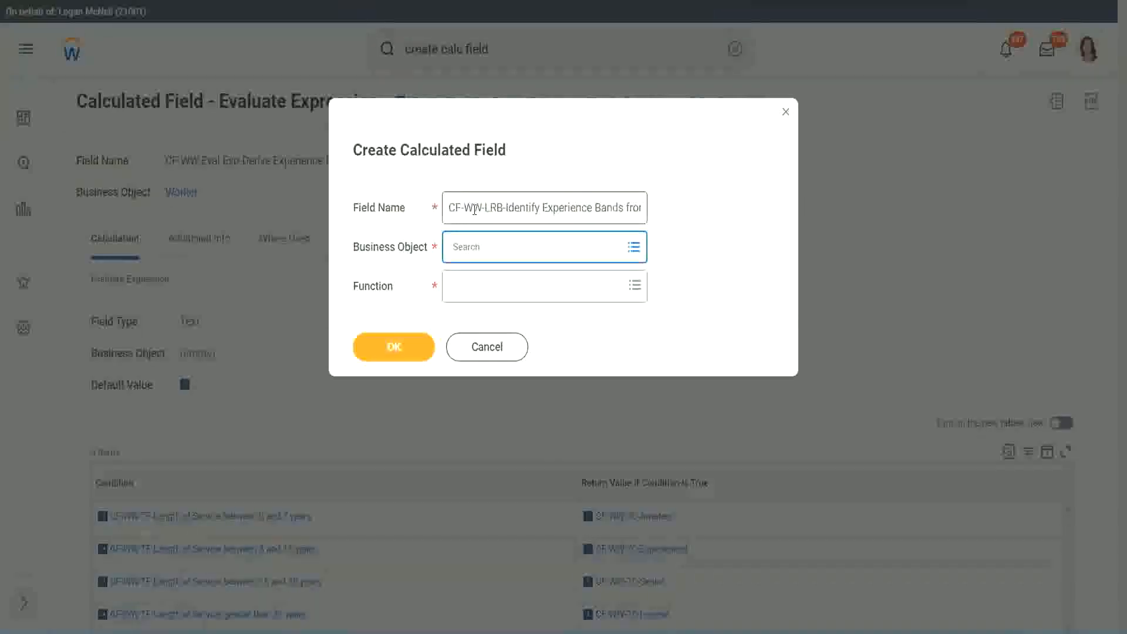
# Set the business object to Worker and the function to Lookup Range Band, and confirm the new calculated field
pyautogui.write('worker')
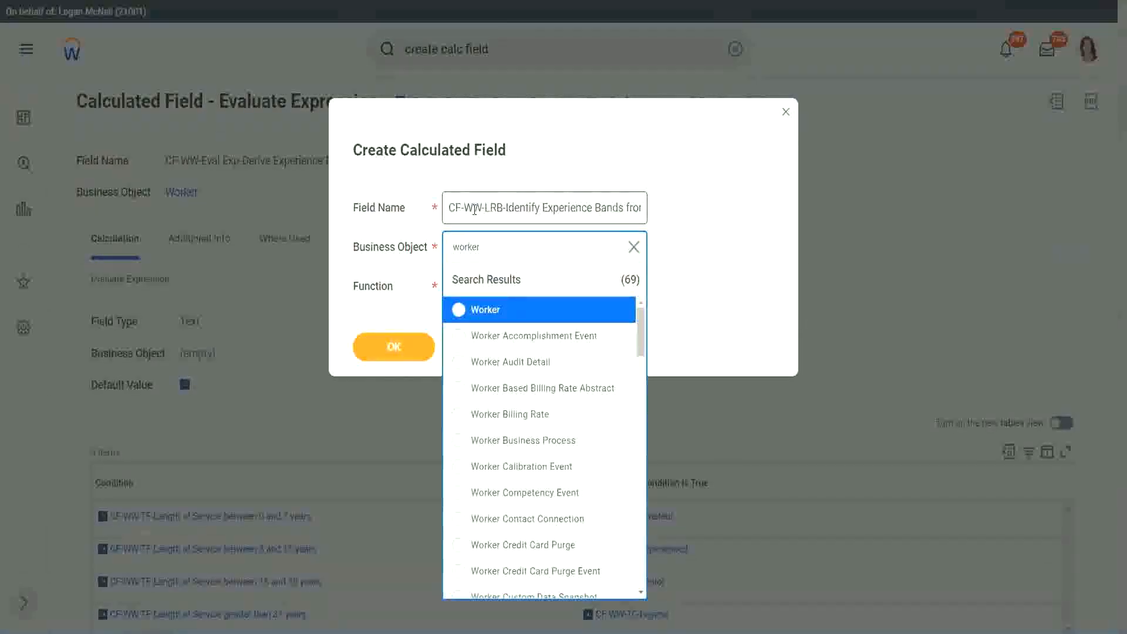
pyautogui.press('Return')
pyautogui.press('Tab')
pyautogui.write('l')
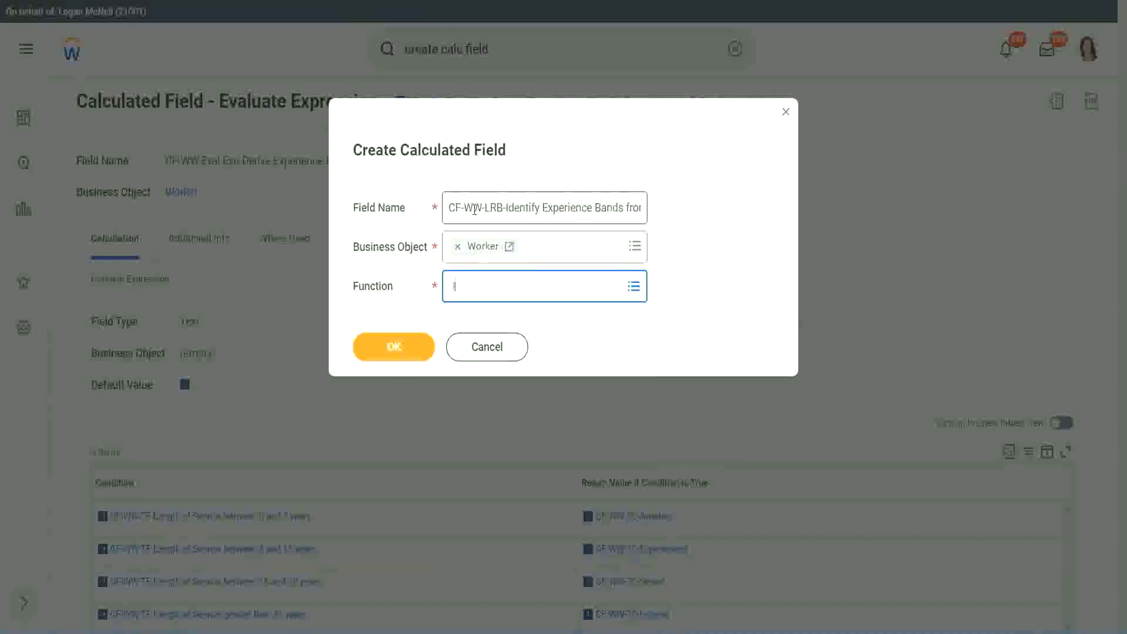
pyautogui.write('rb')
pyautogui.press('Return')
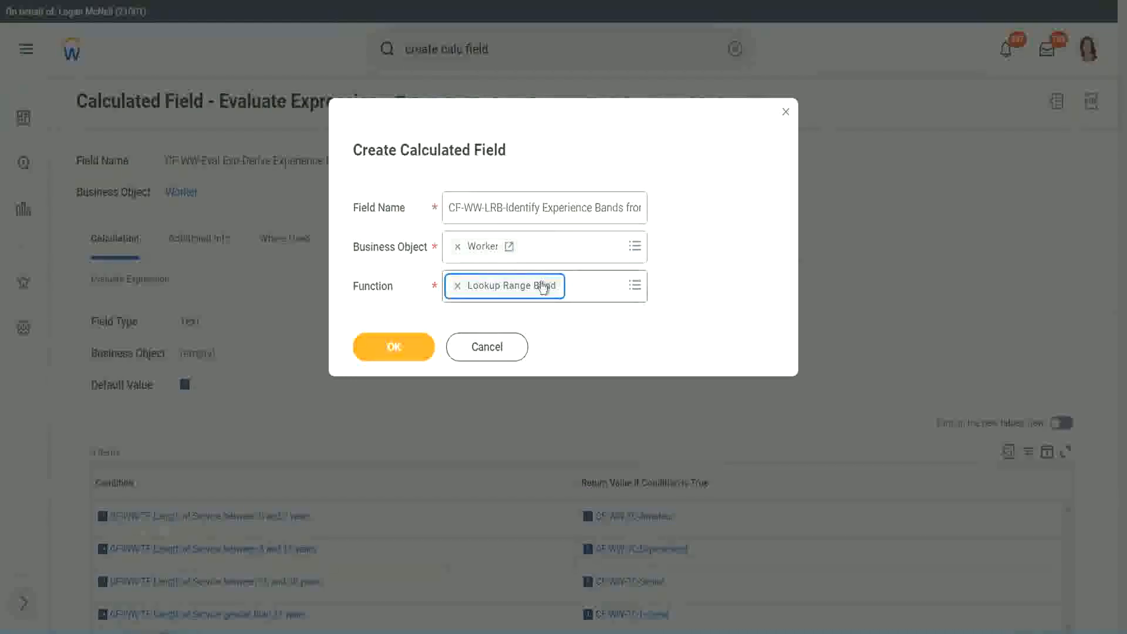
pyautogui.click(403, 348)
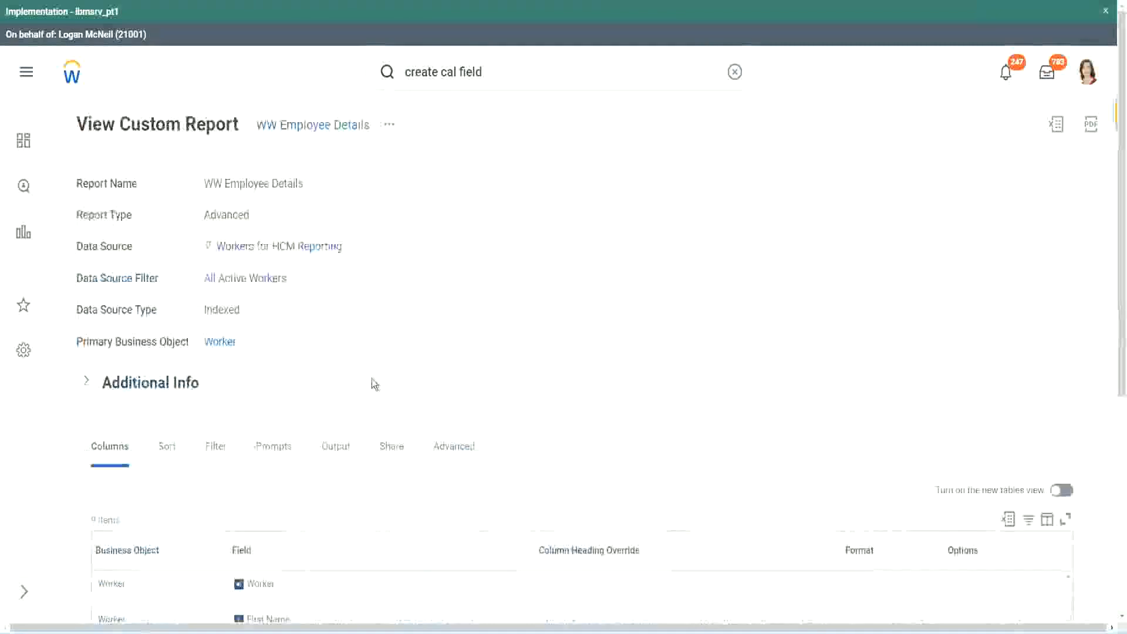
# Copy "CF-WW-Convert Text To Number-Number of Years from Length of Service" from the custom report's columns and enter it as the source field
pyautogui.scroll(-5, 376, 382)
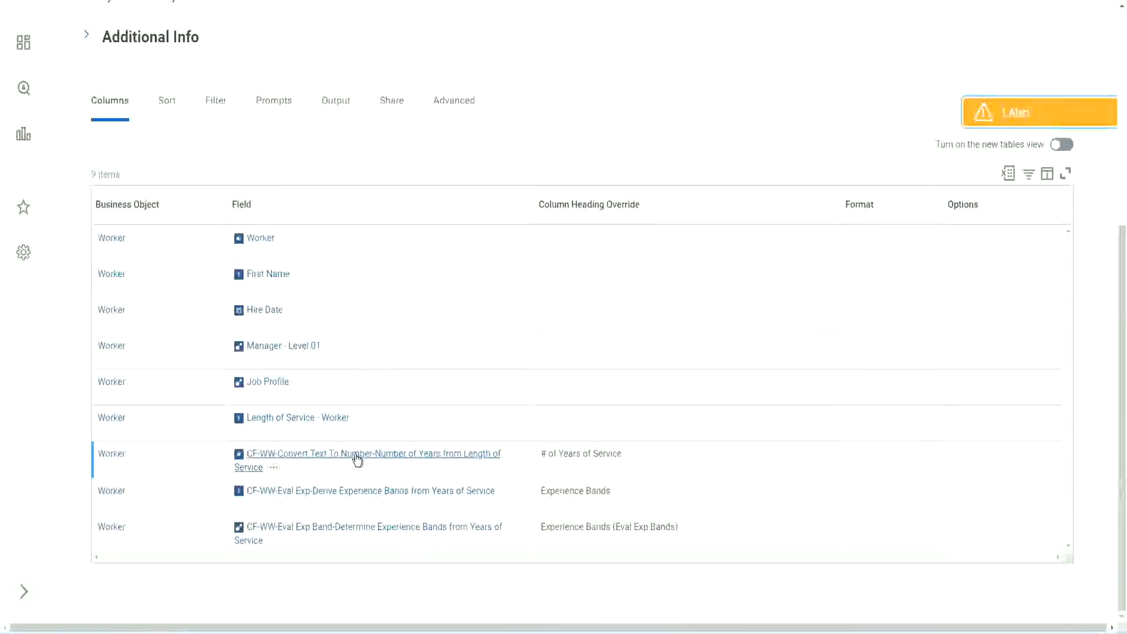
pyautogui.rightClick(355, 458)
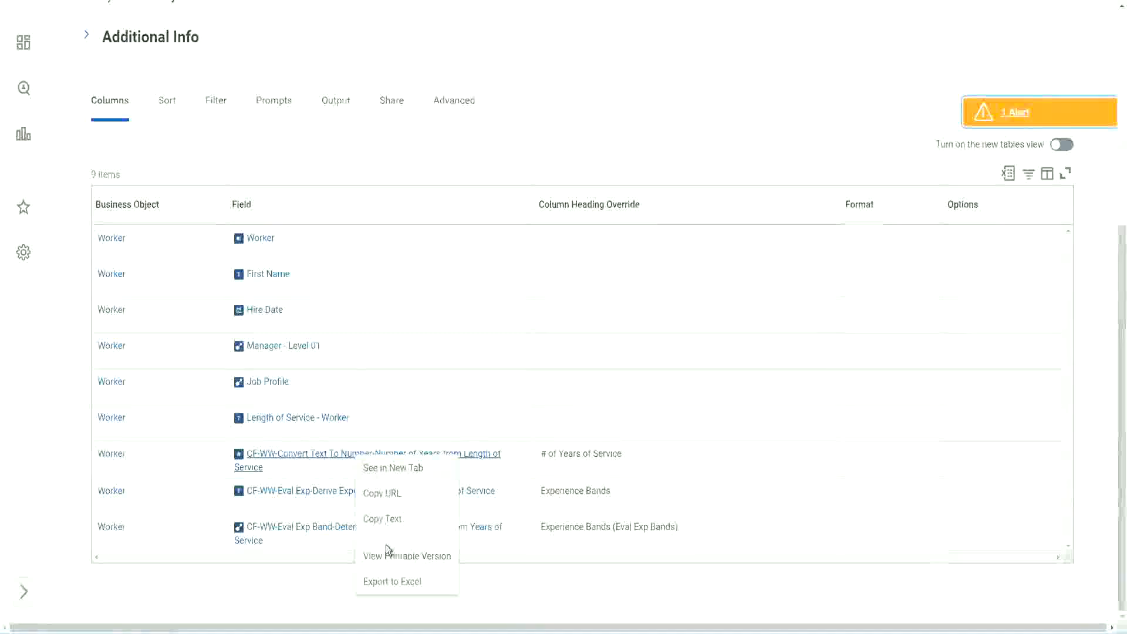
pyautogui.click(383, 520)
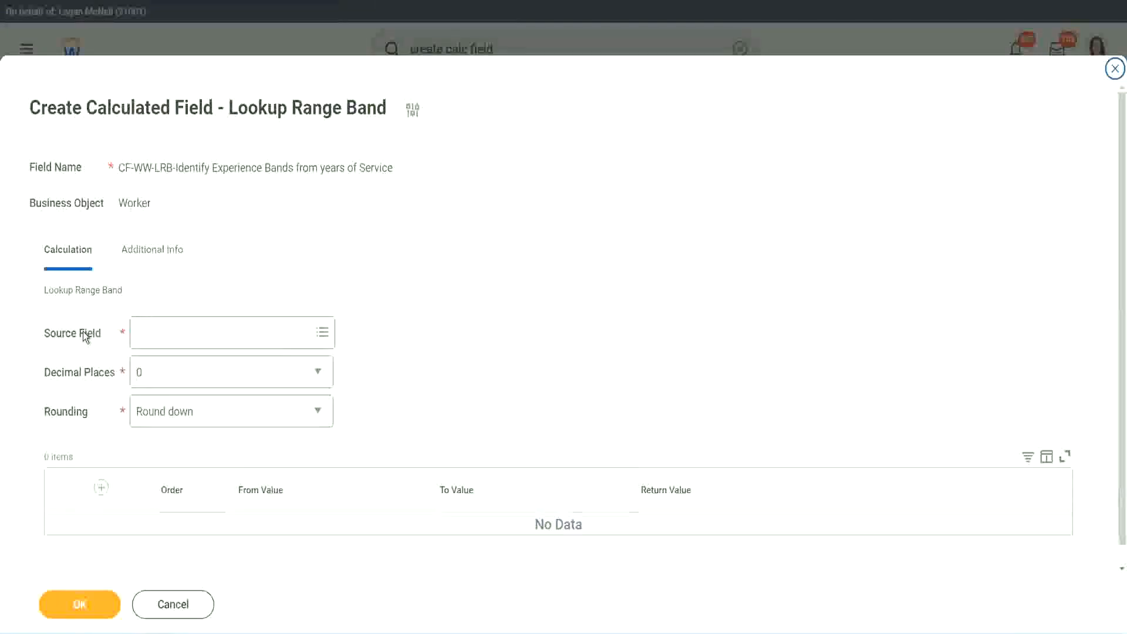
pyautogui.click(176, 334)
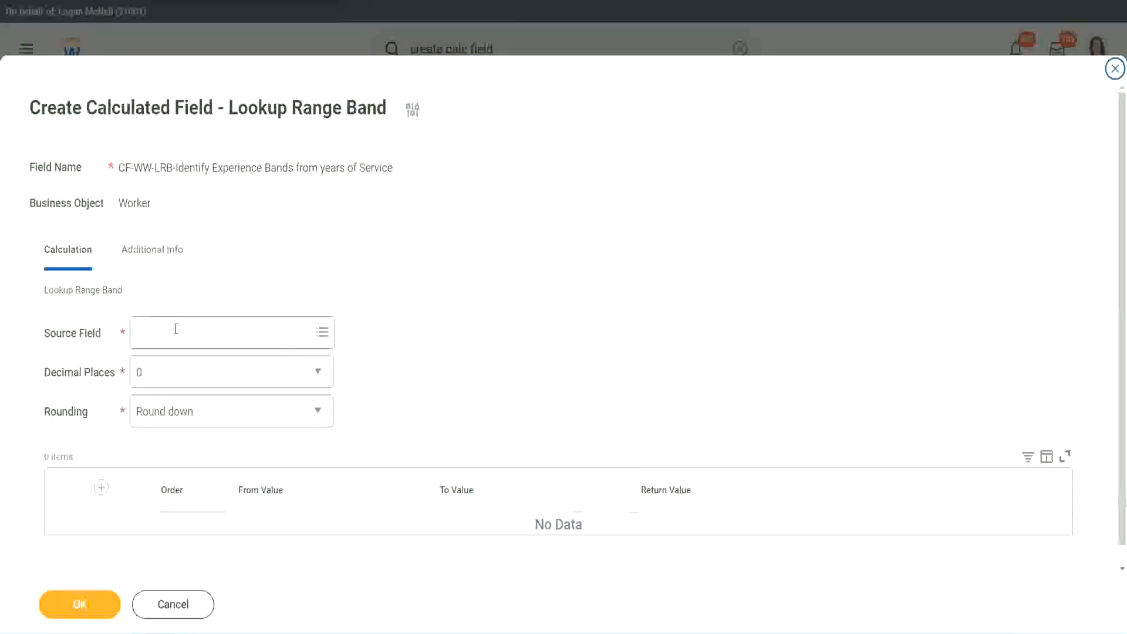
pyautogui.hotkey('ctrl', 'v')
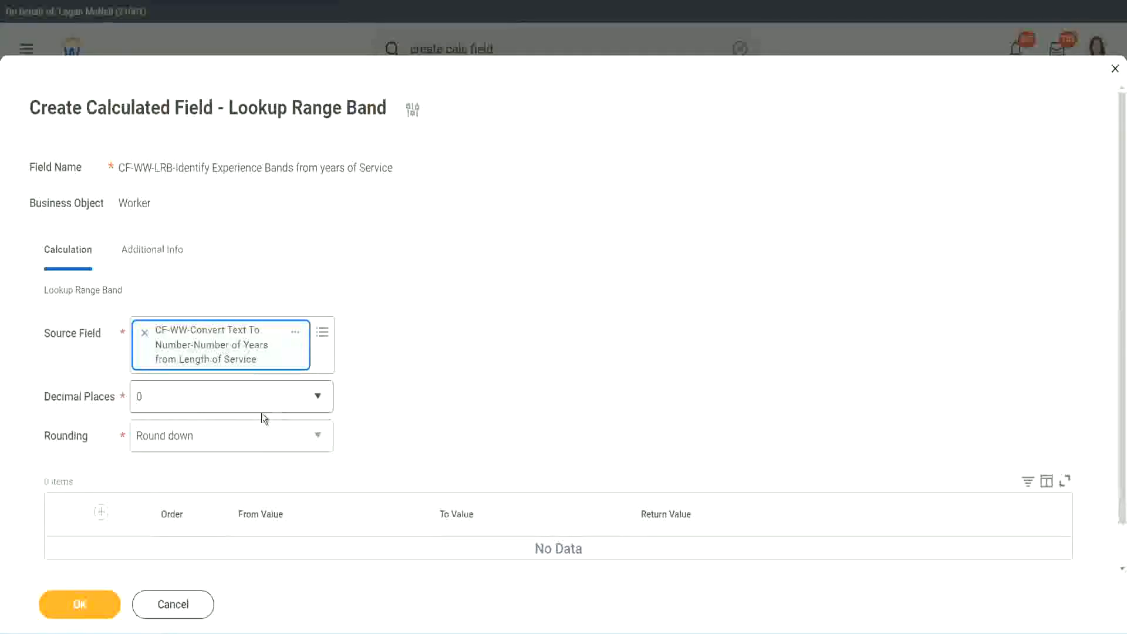
# Select 0 decimal places and set the rounding of the lookup range band to Round
pyautogui.click(220, 403)
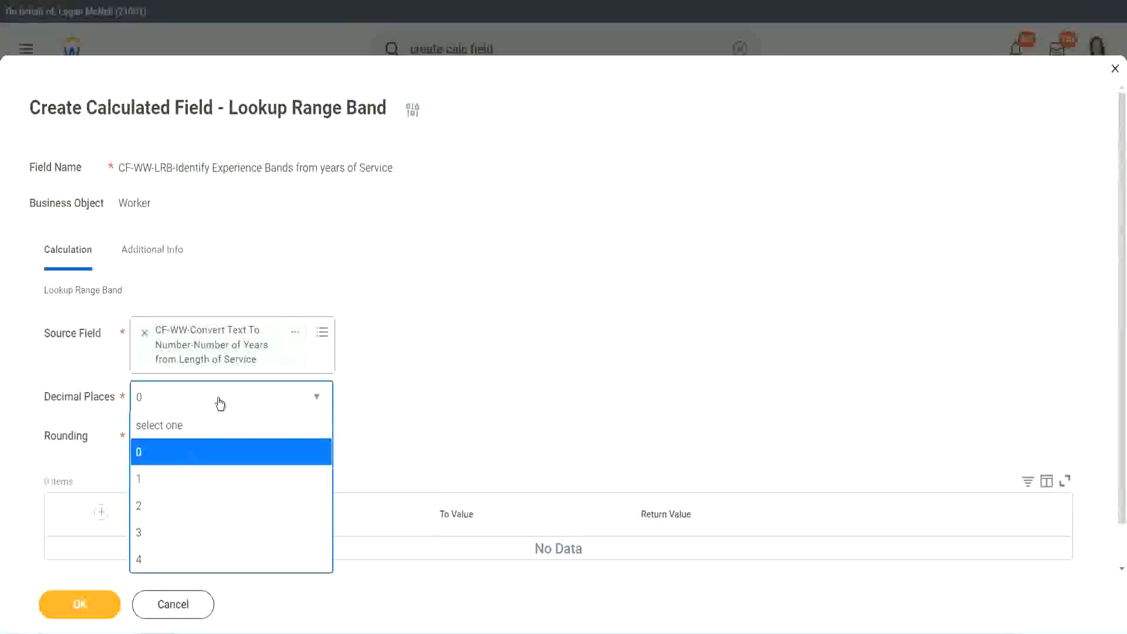
pyautogui.click(146, 460)
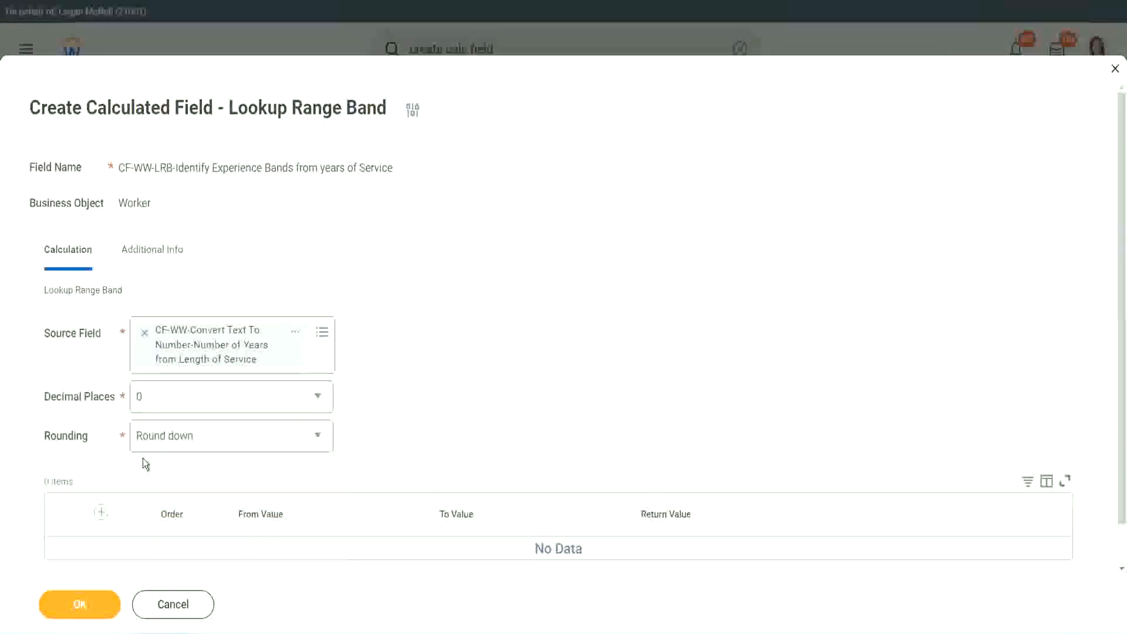
pyautogui.click(181, 440)
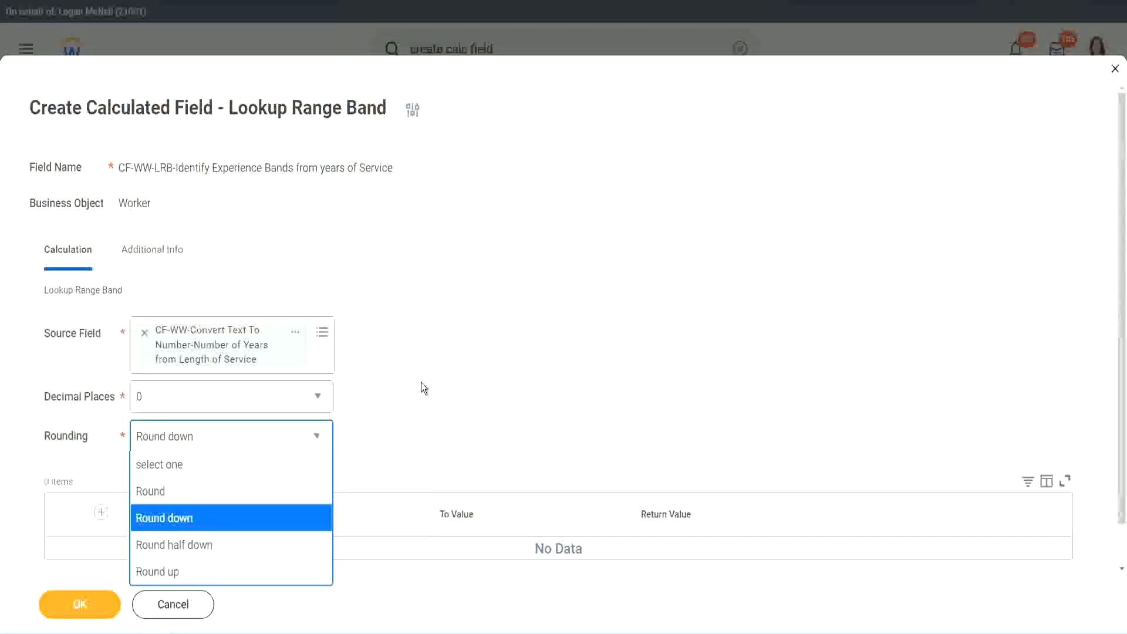
pyautogui.click(397, 433)
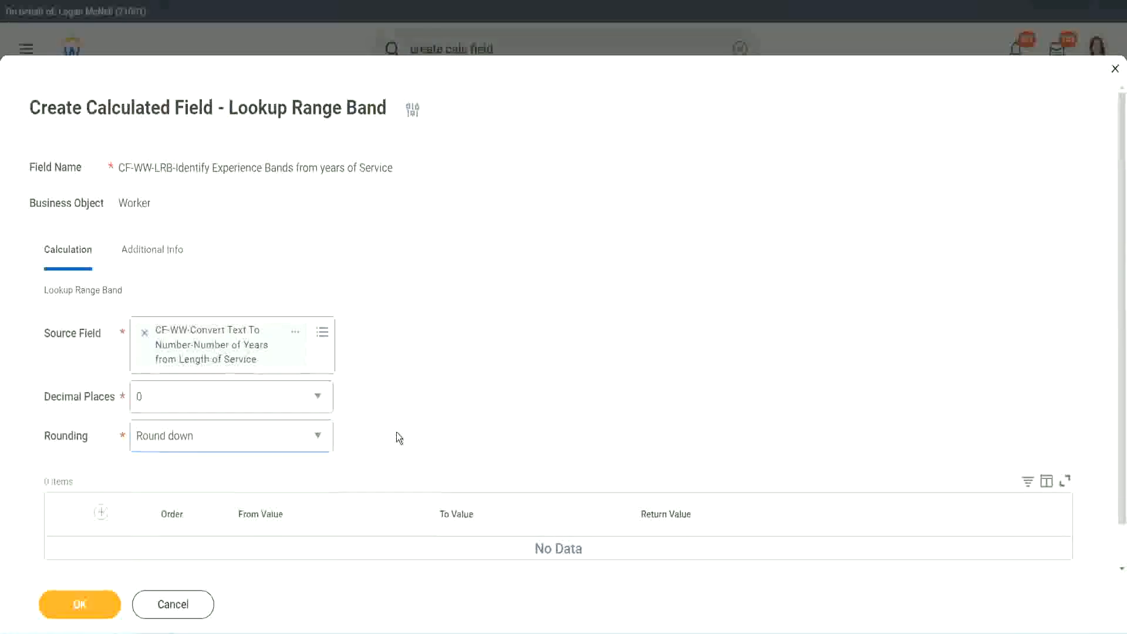
pyautogui.click(193, 442)
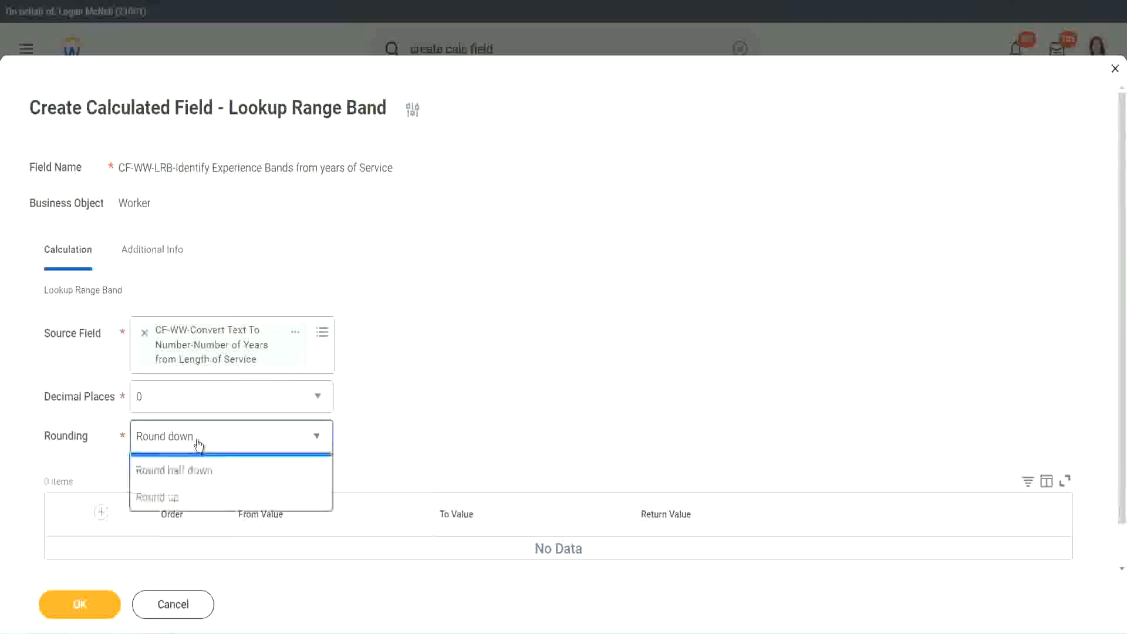
pyautogui.click(187, 492)
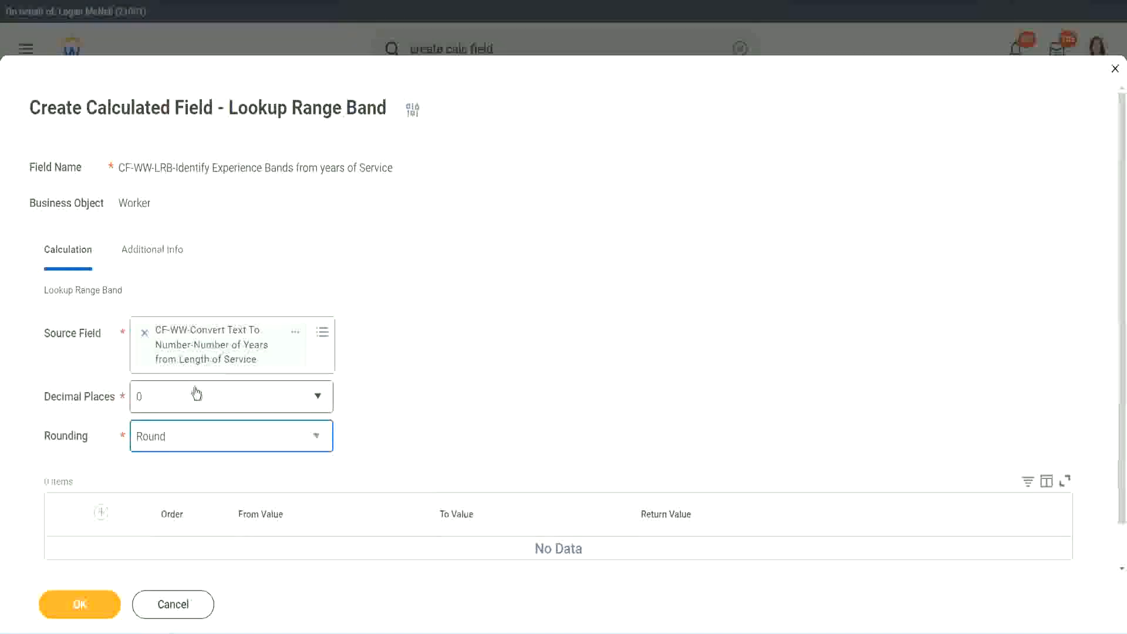
# Add a first range row from 0 to 7 with the return value "Amateur"
pyautogui.click(102, 513)
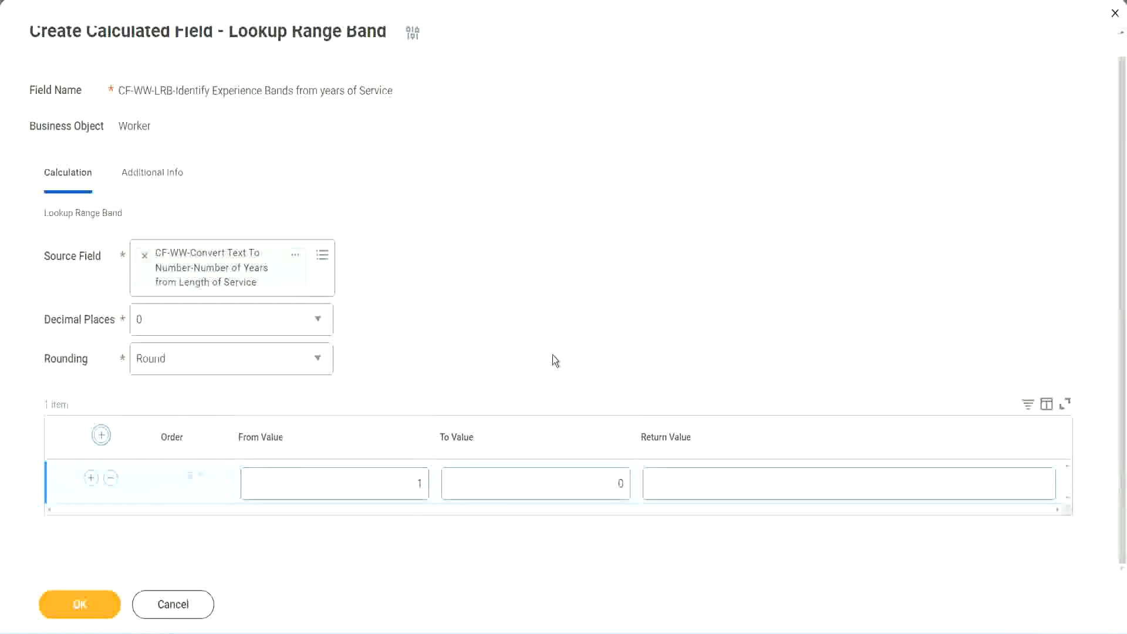
pyautogui.click(412, 487)
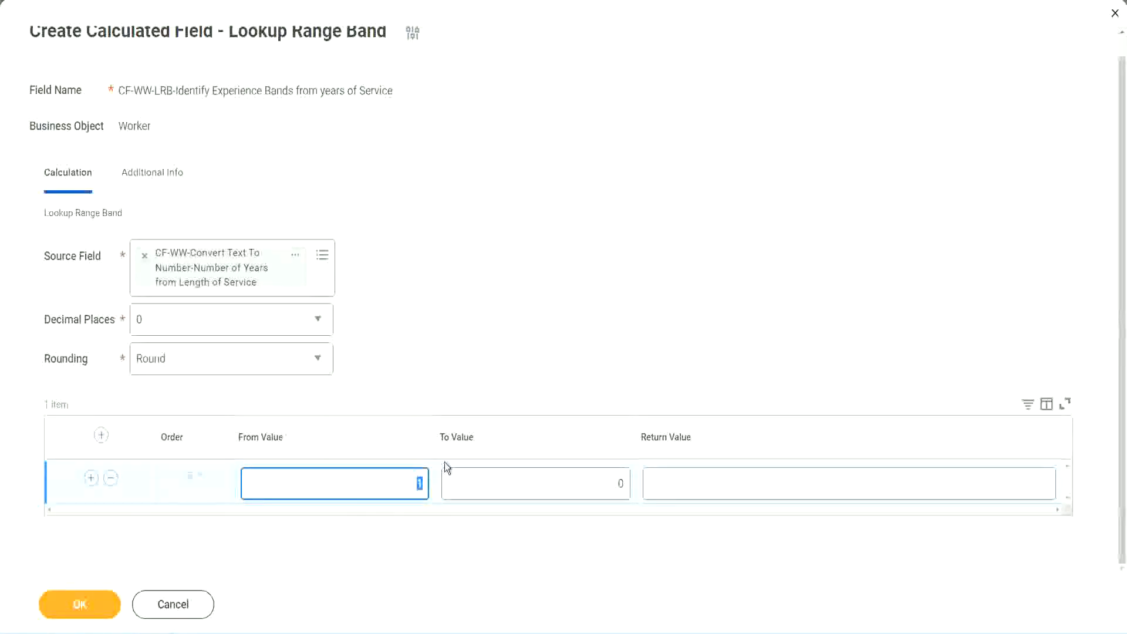
pyautogui.write('0')
pyautogui.press('Tab')
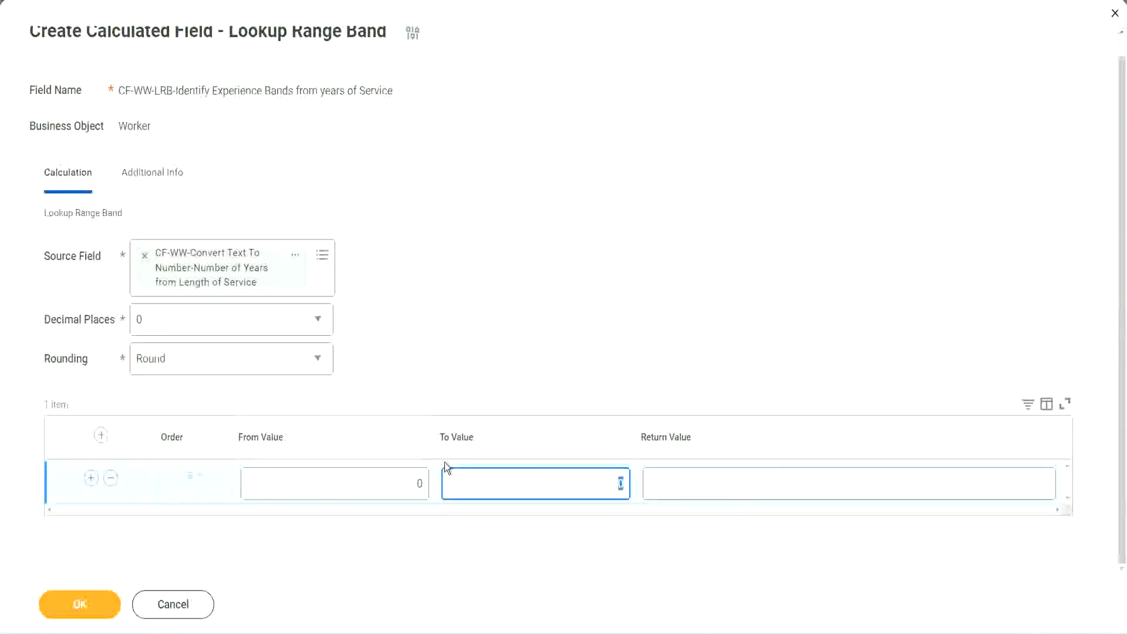
pyautogui.write('7')
pyautogui.press('Tab')
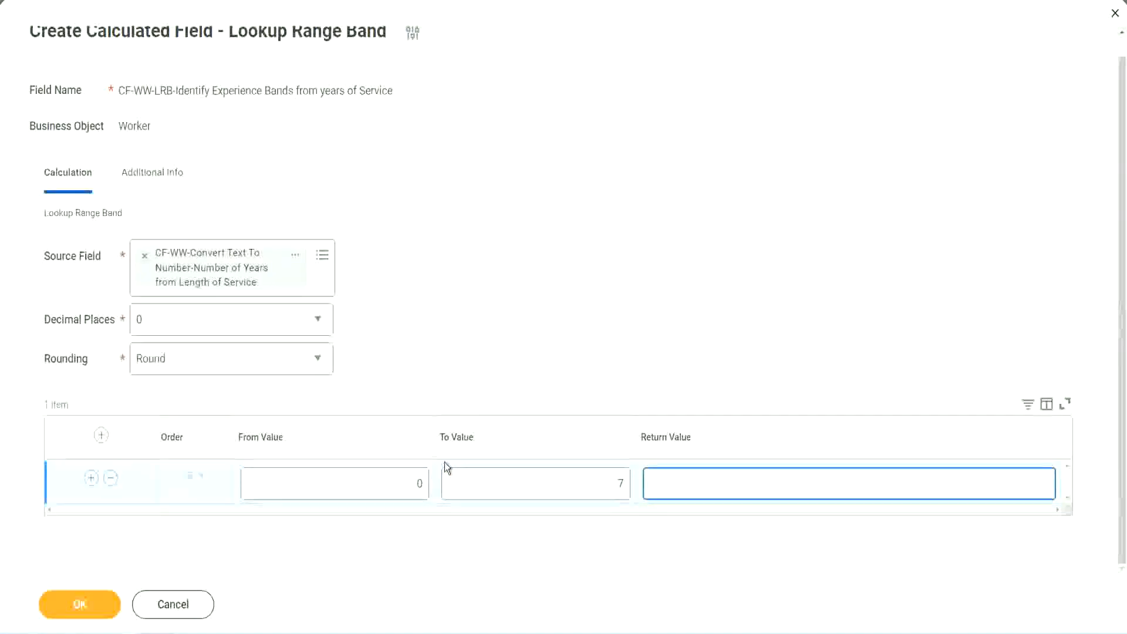
pyautogui.write('Amateur')
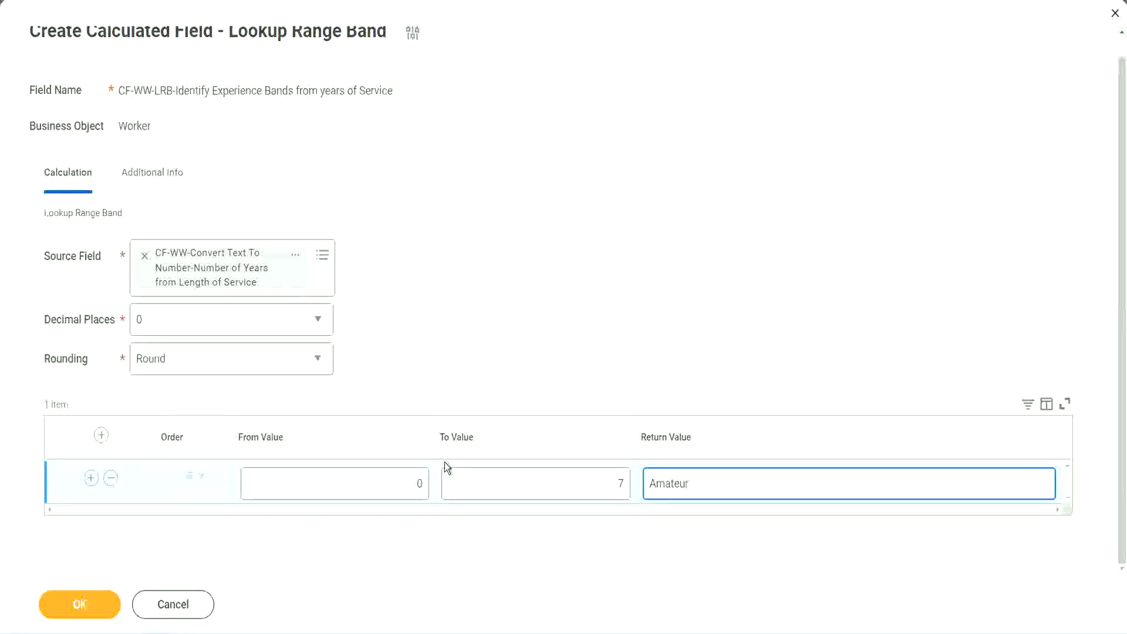
pyautogui.click(390, 493)
pyautogui.click(604, 474)
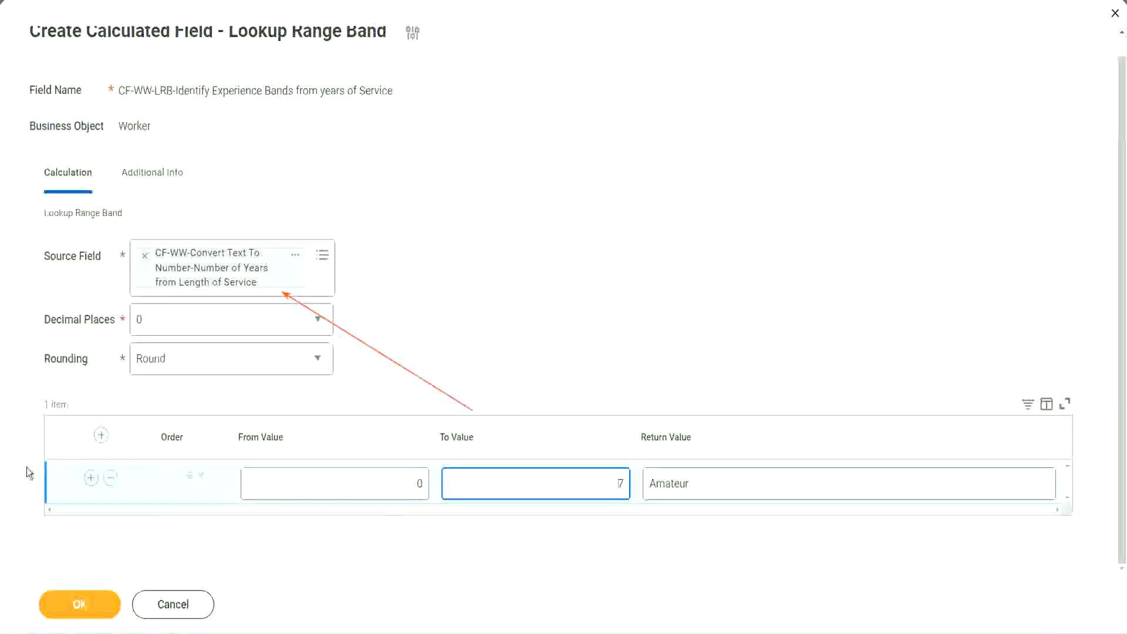
# Add a second range row from 8 to 15 with the return value "Experienced"
pyautogui.click(90, 479)
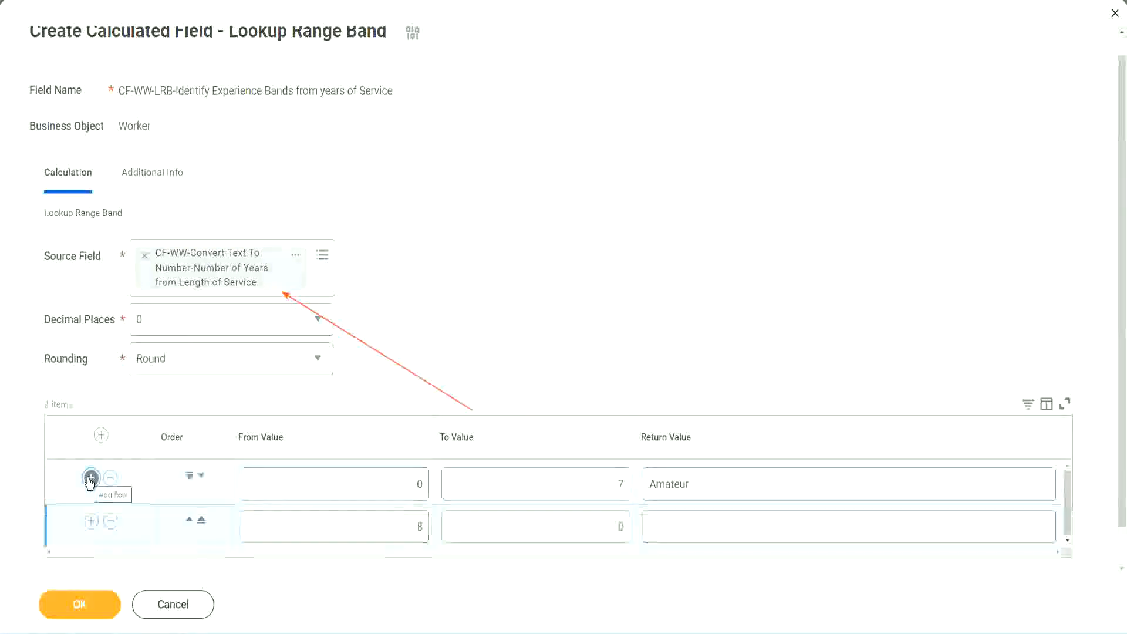
pyautogui.click(422, 527)
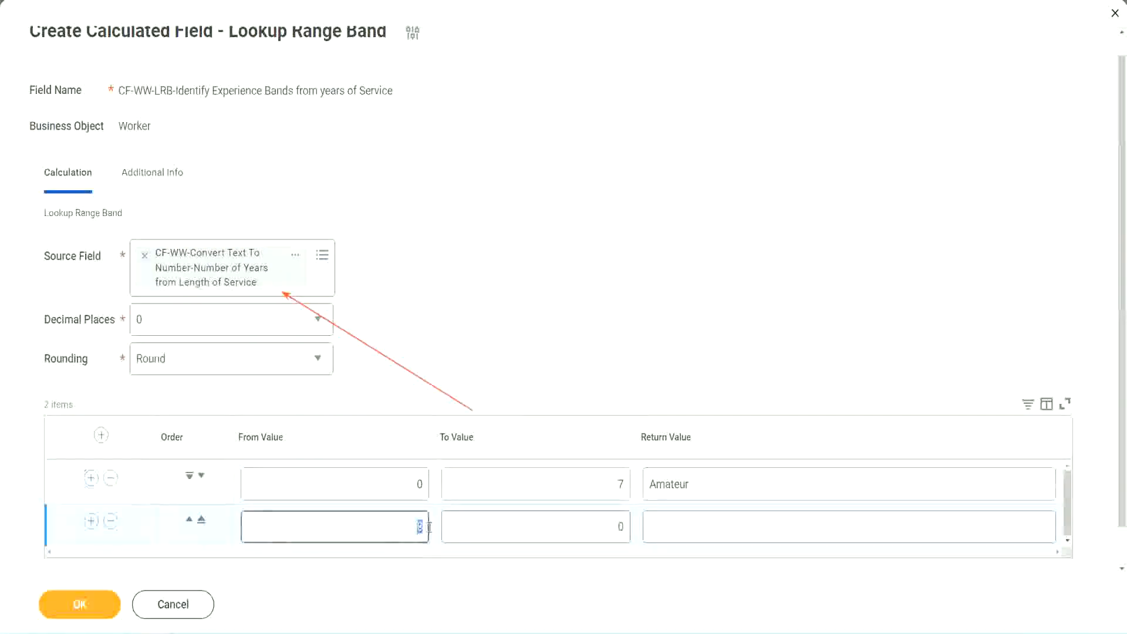
pyautogui.click(411, 485)
pyautogui.click(613, 489)
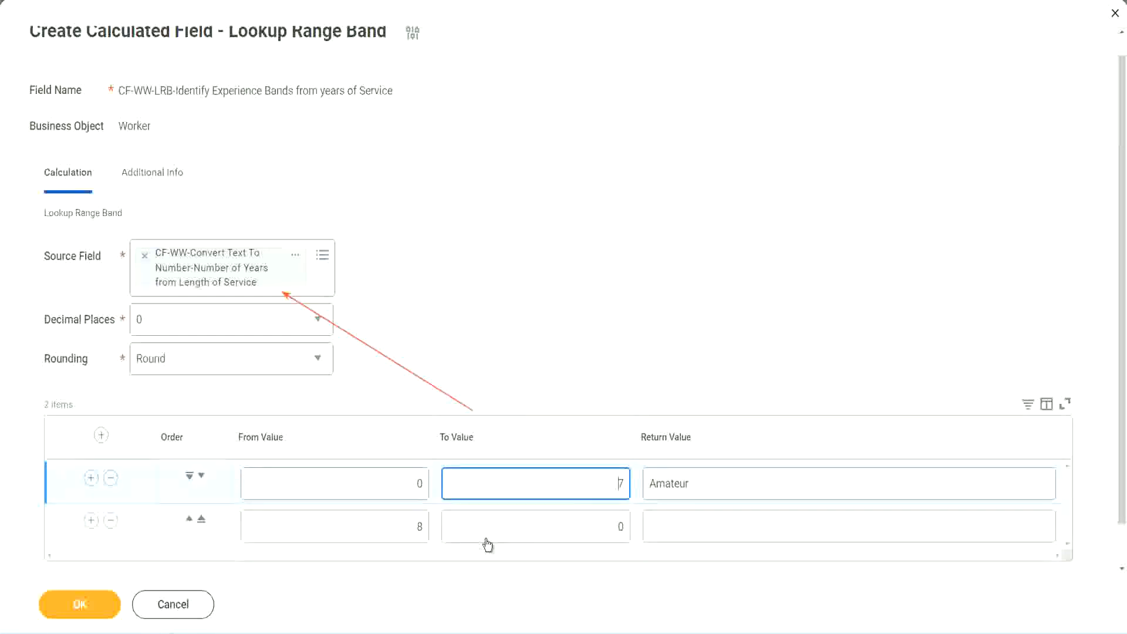
pyautogui.click(399, 528)
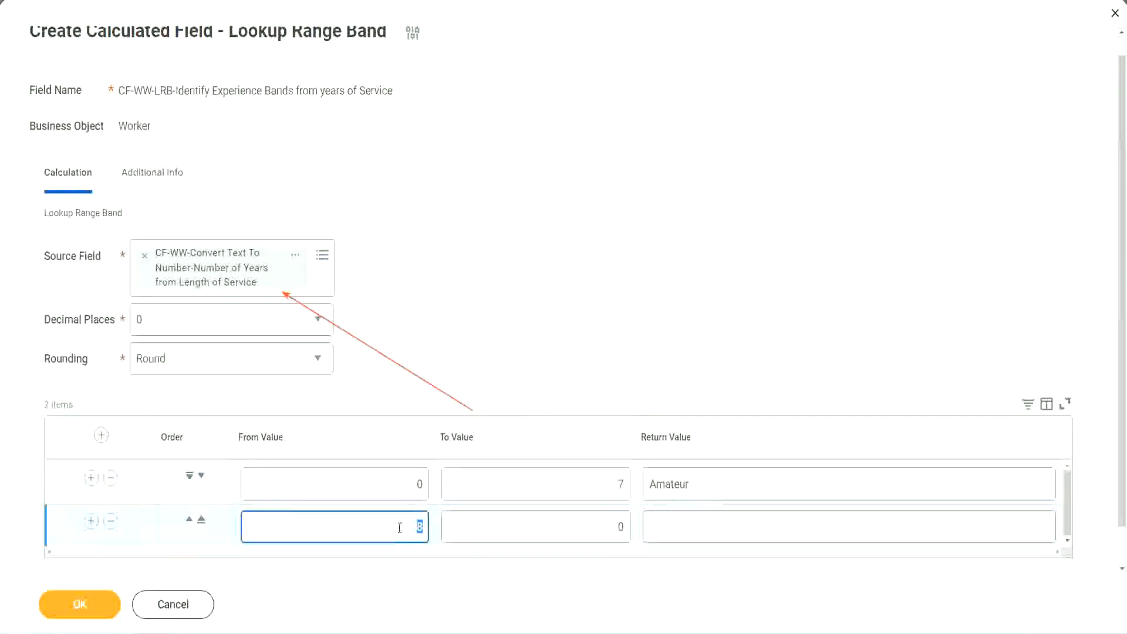
pyautogui.click(399, 527)
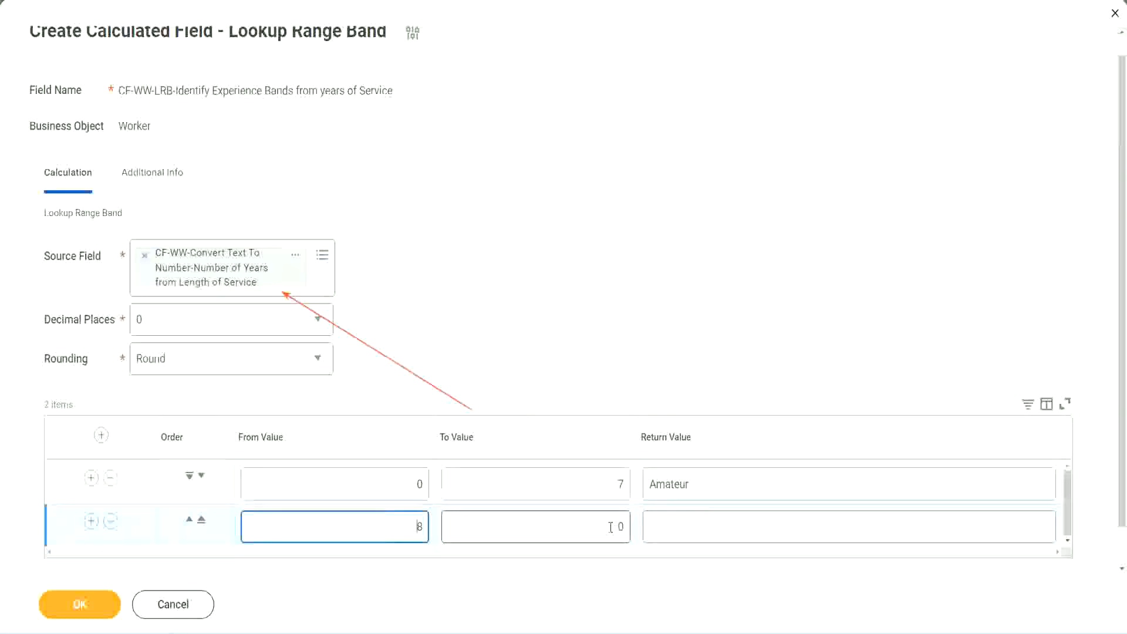
pyautogui.click(611, 527)
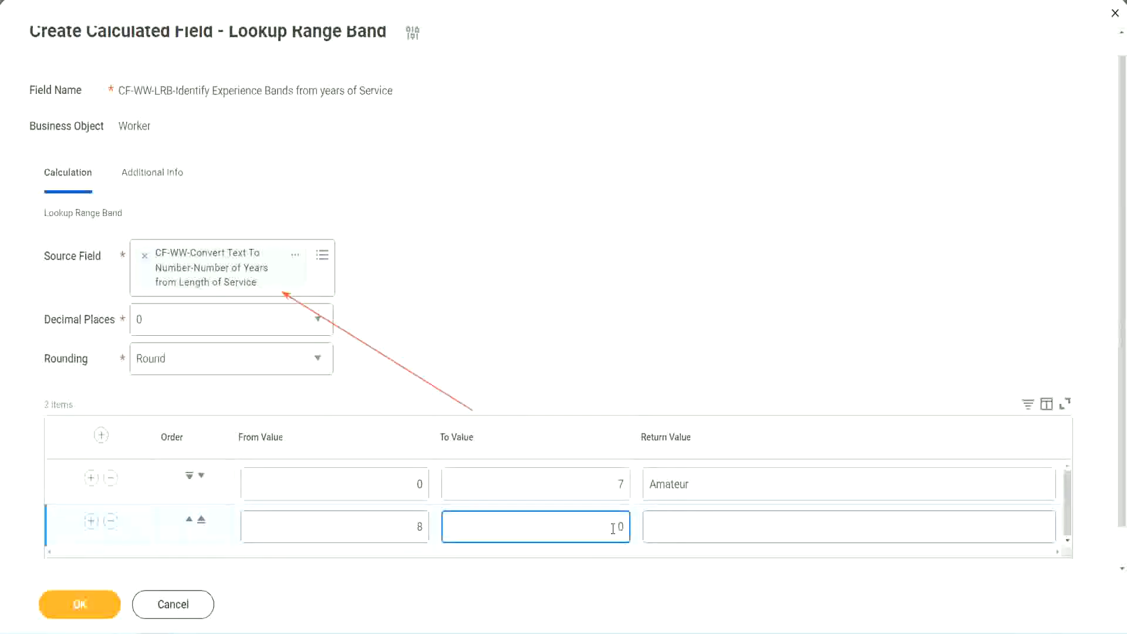
pyautogui.press('BackSpace')
pyautogui.write('15')
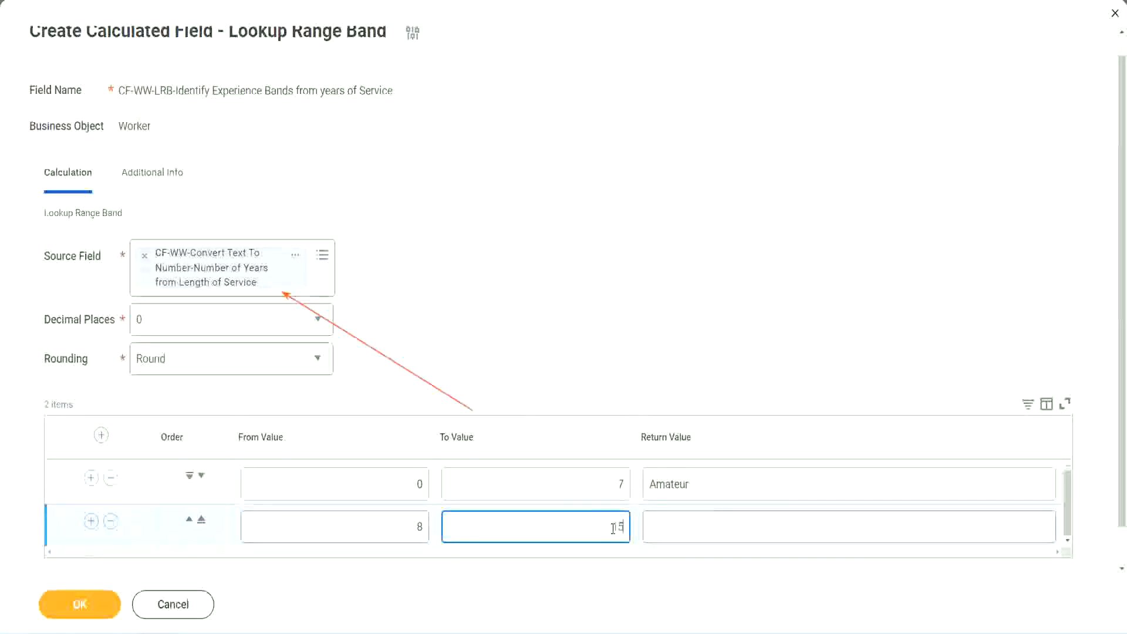
pyautogui.click(695, 523)
pyautogui.write('Ex')
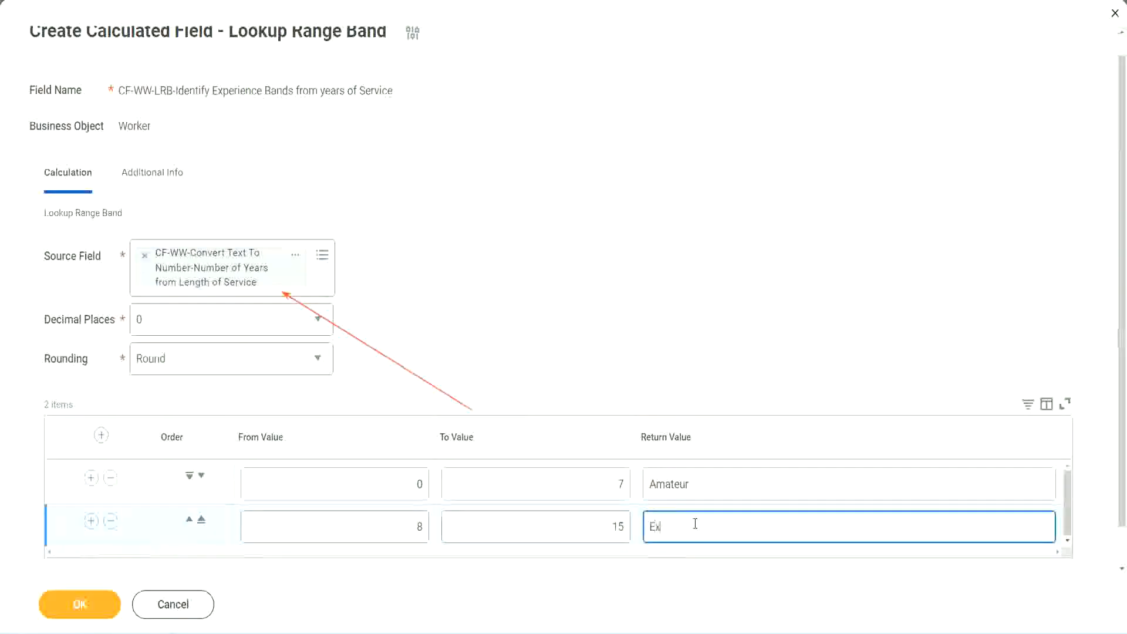
pyautogui.write('perienced')
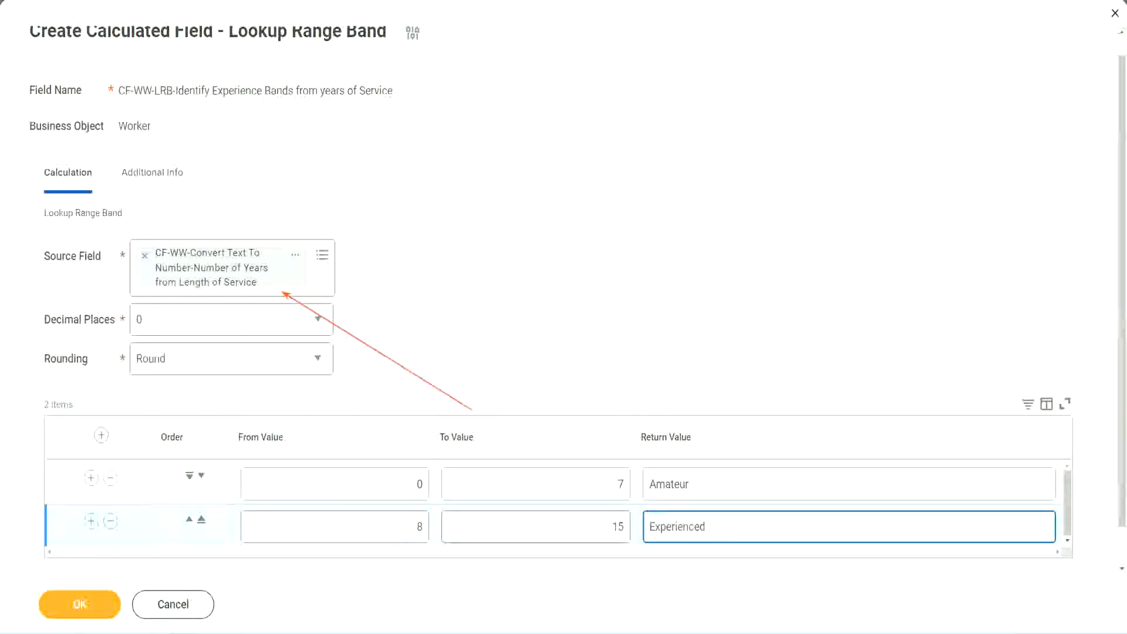
# Add a third range row from 16 to 30 with the return value "Senior"
pyautogui.click(91, 521)
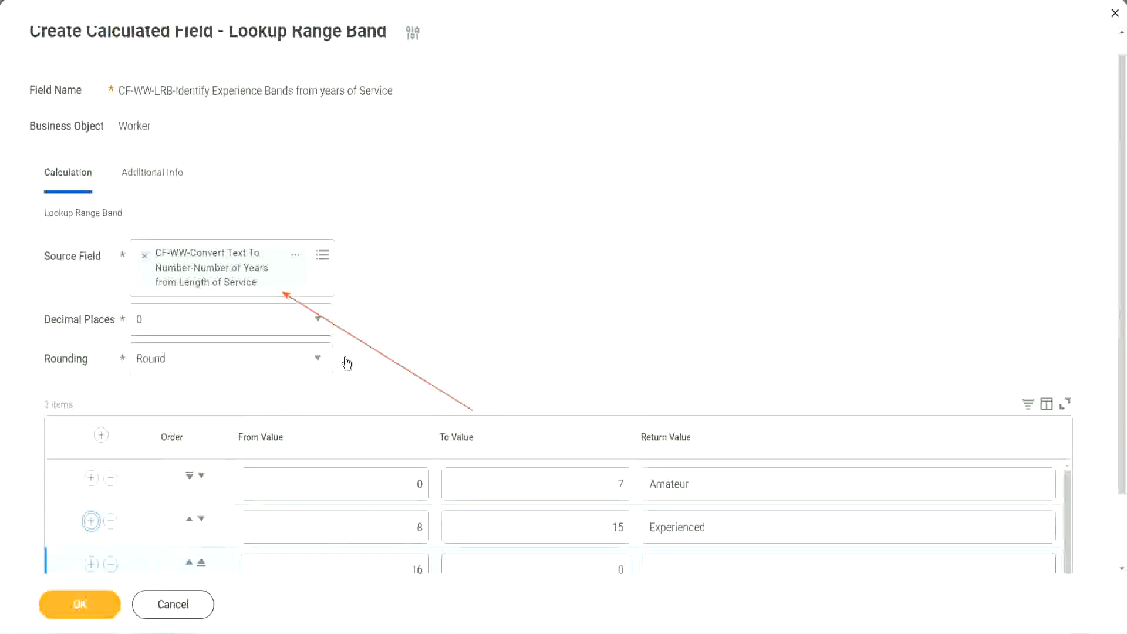
pyautogui.scroll(-2, 411, 358)
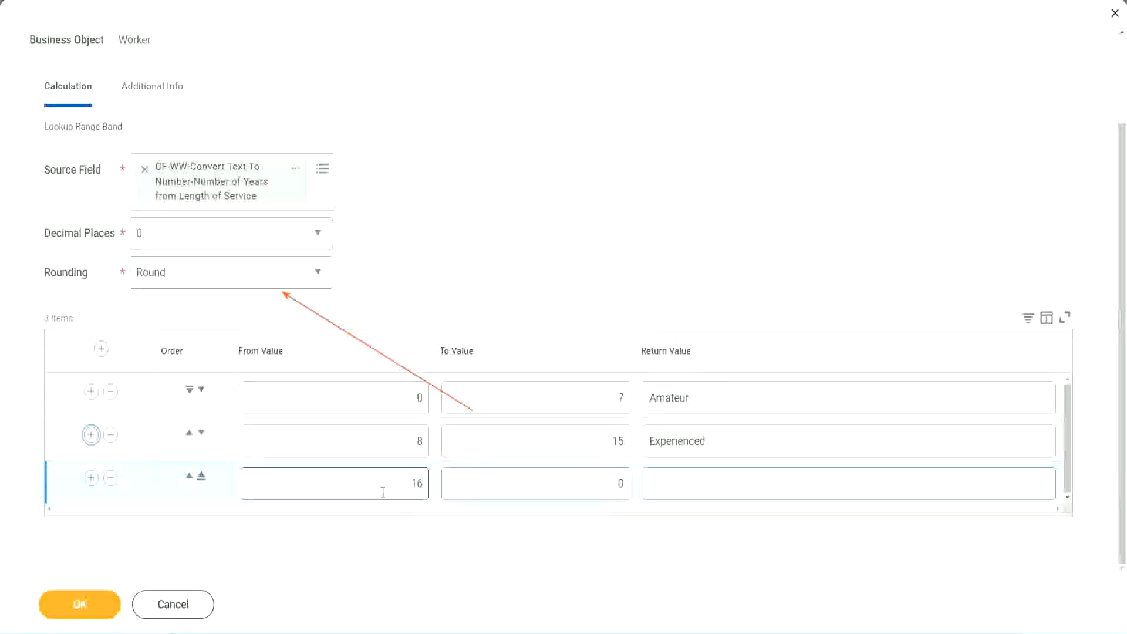
pyautogui.click(565, 484)
pyautogui.click(600, 481)
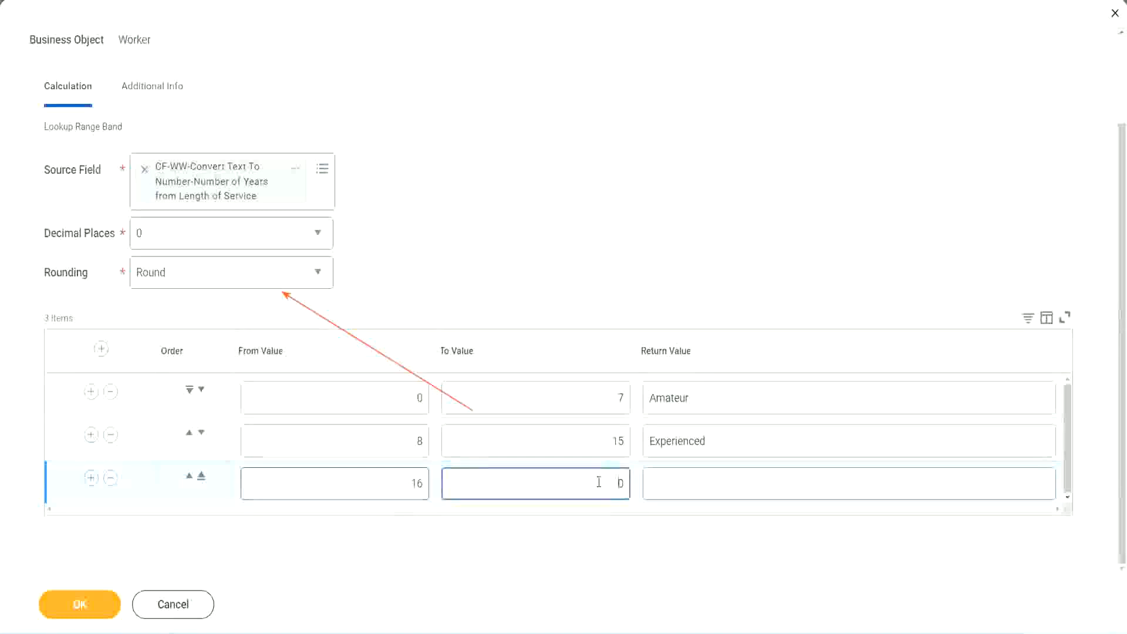
pyautogui.write('3')
pyautogui.press('Tab')
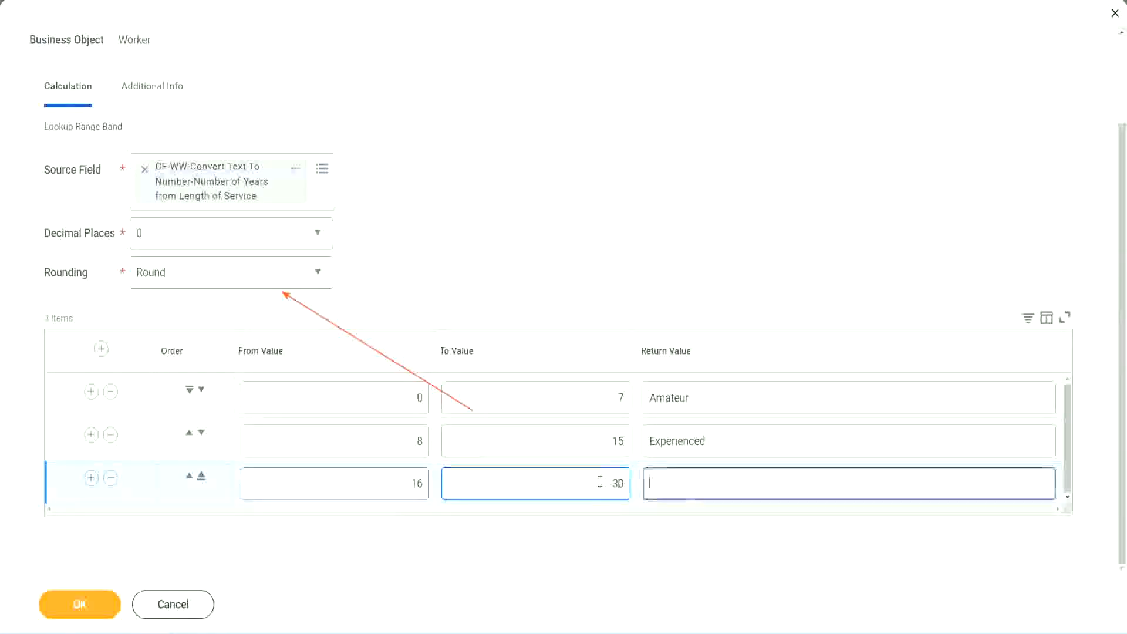
pyautogui.write('L')
pyautogui.press('BackSpace')
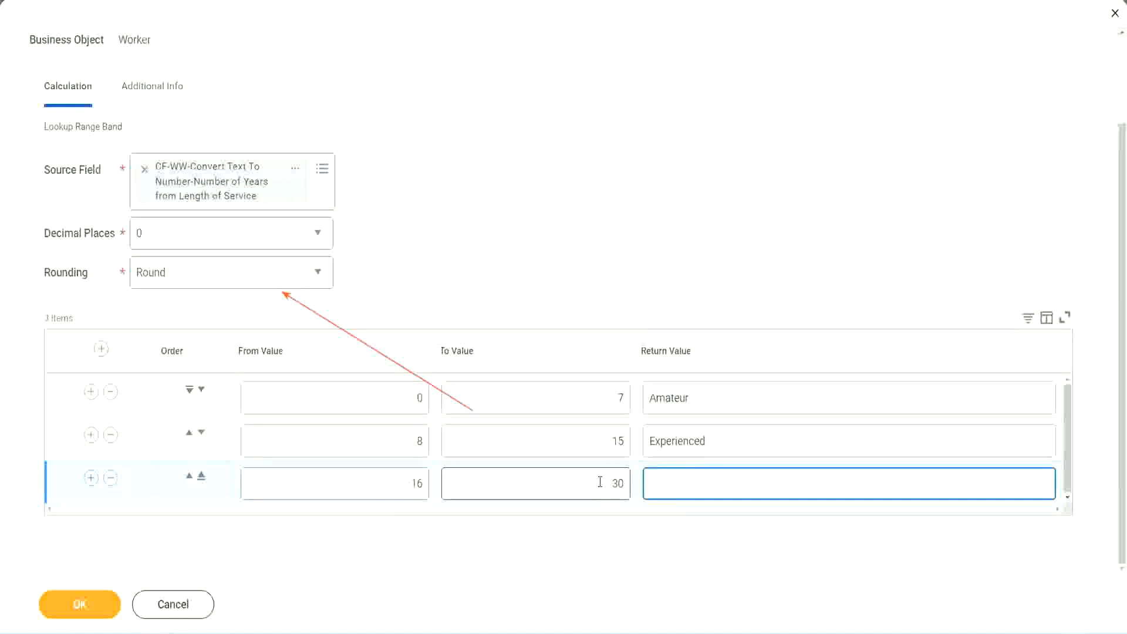
pyautogui.write('Senior')
# Add a fourth range row from 31 to 1000 with the return value "Legend"
pyautogui.click(91, 478)
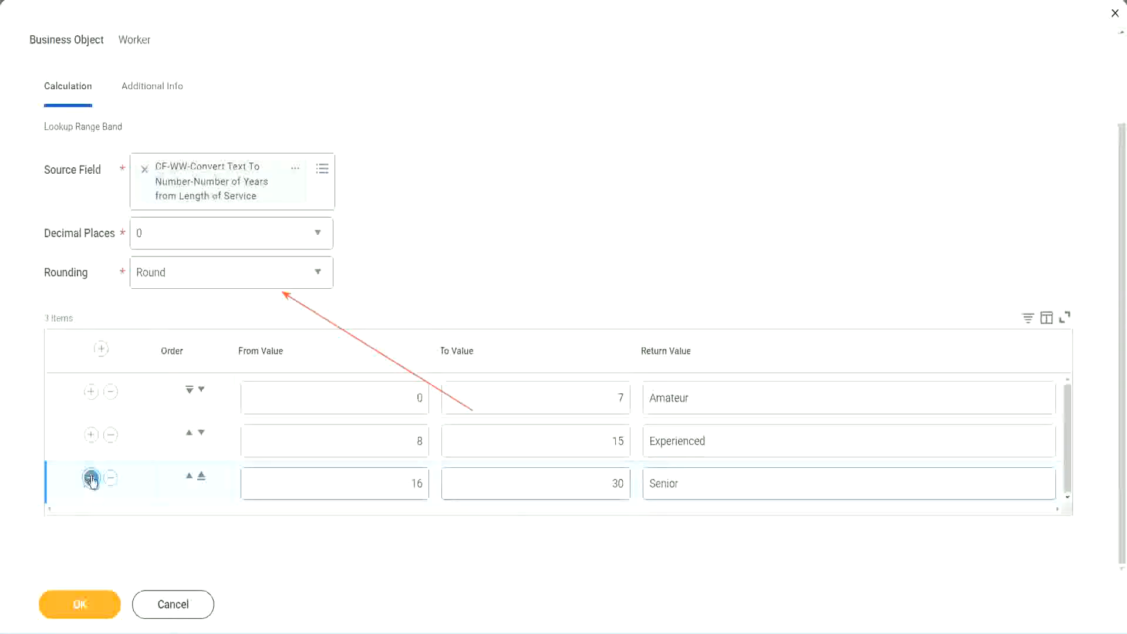
pyautogui.doubleClick(376, 477)
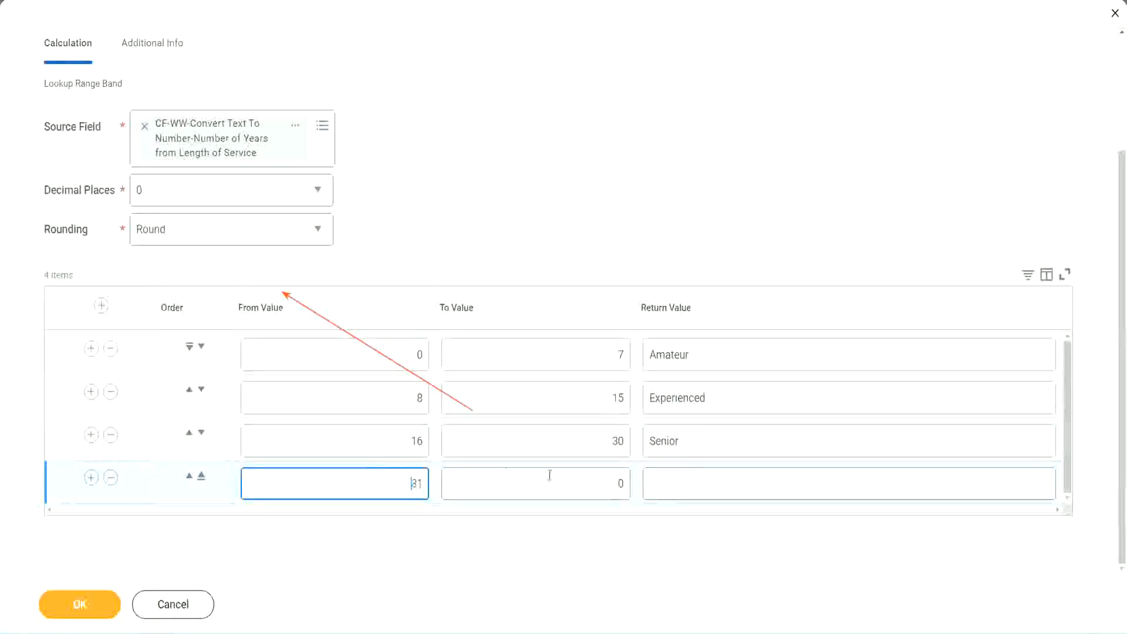
pyautogui.click(608, 484)
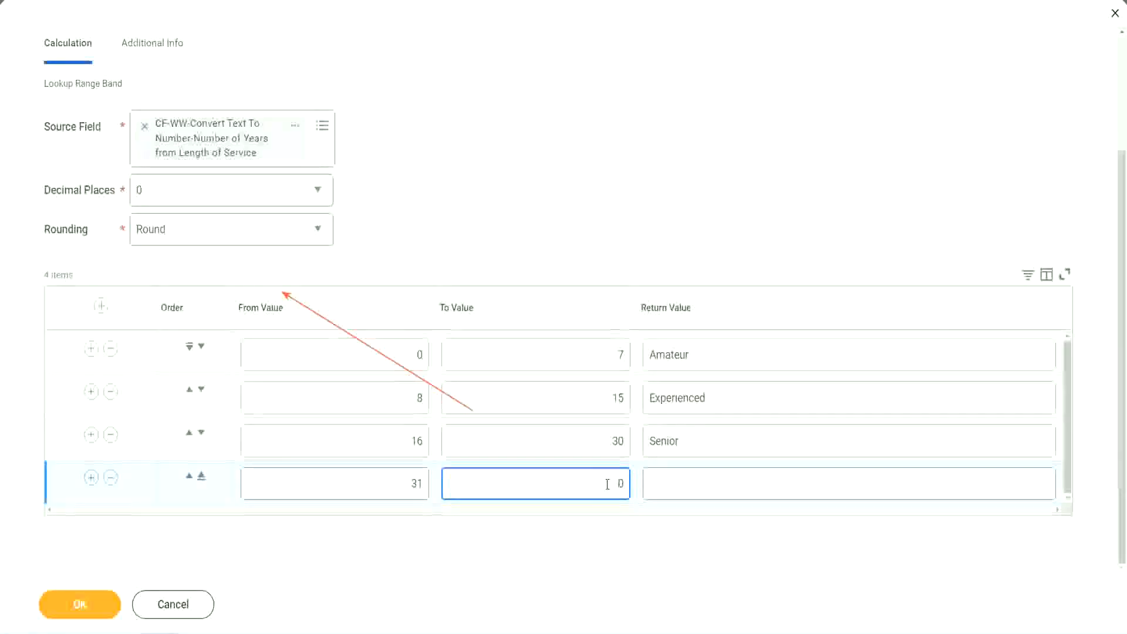
pyautogui.write('1000')
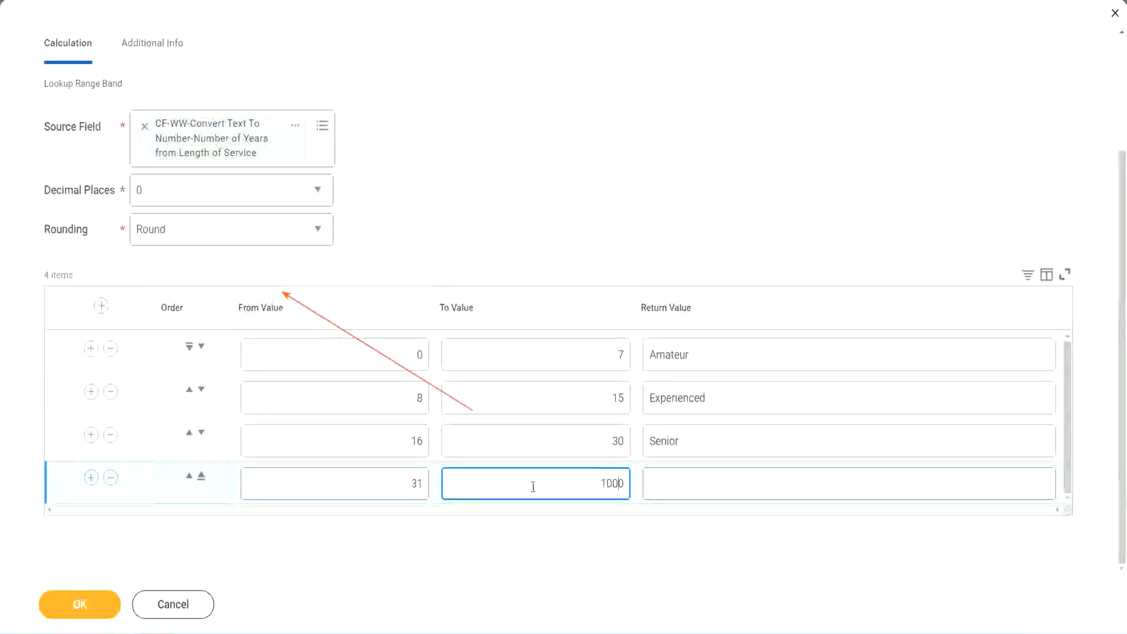
pyautogui.moveTo(587, 476); pyautogui.dragTo(651, 482)
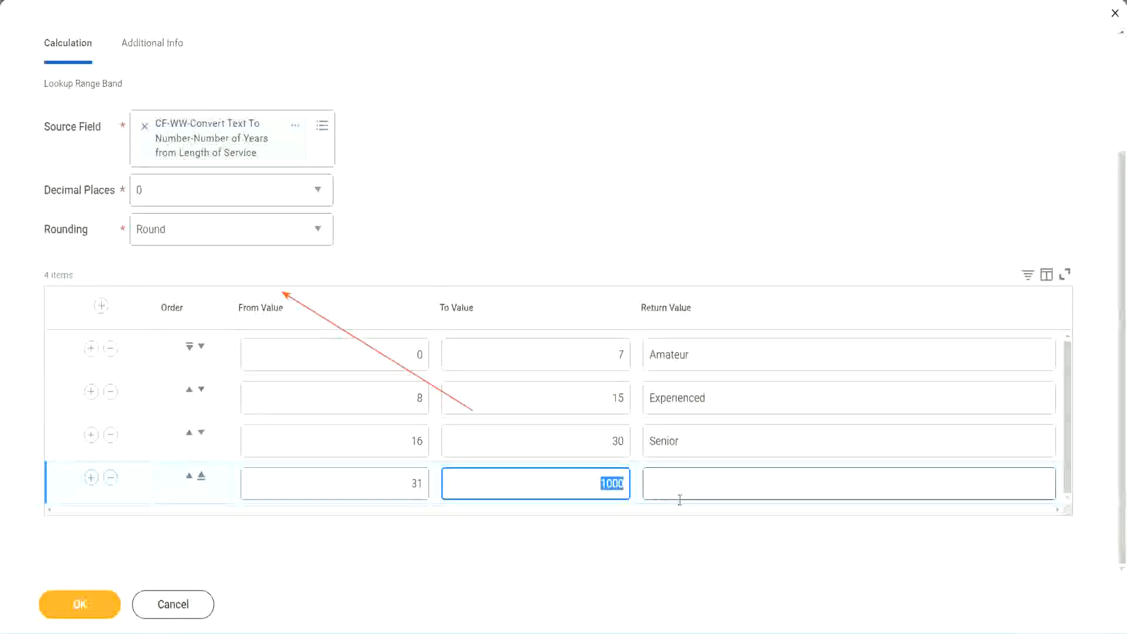
pyautogui.click(596, 480)
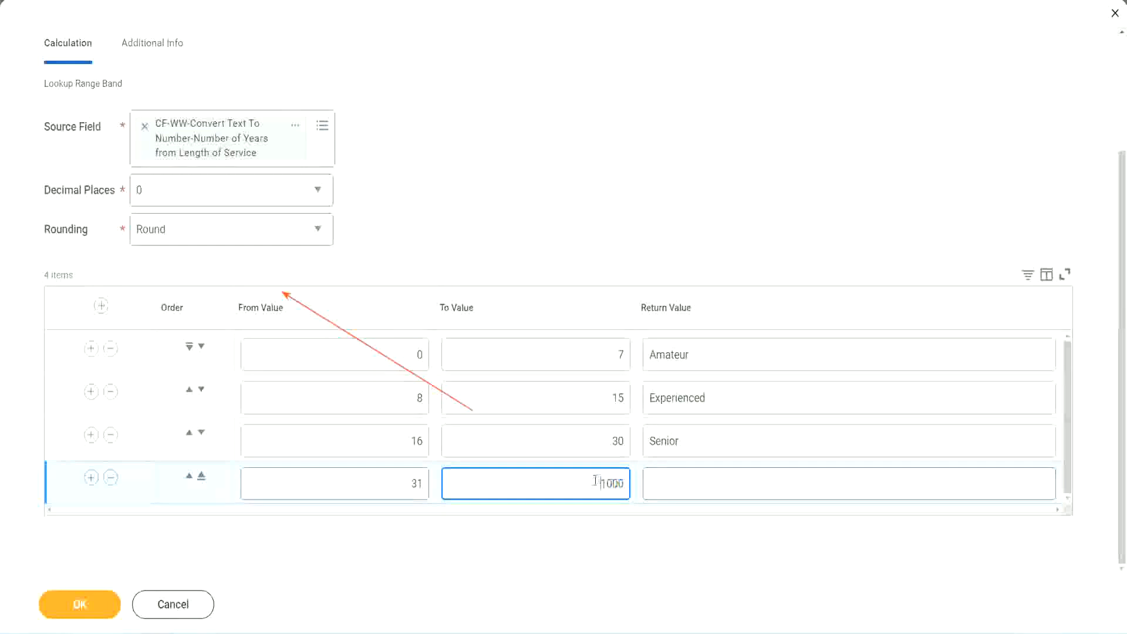
pyautogui.moveTo(590, 480); pyautogui.dragTo(632, 480)
pyautogui.click(704, 484)
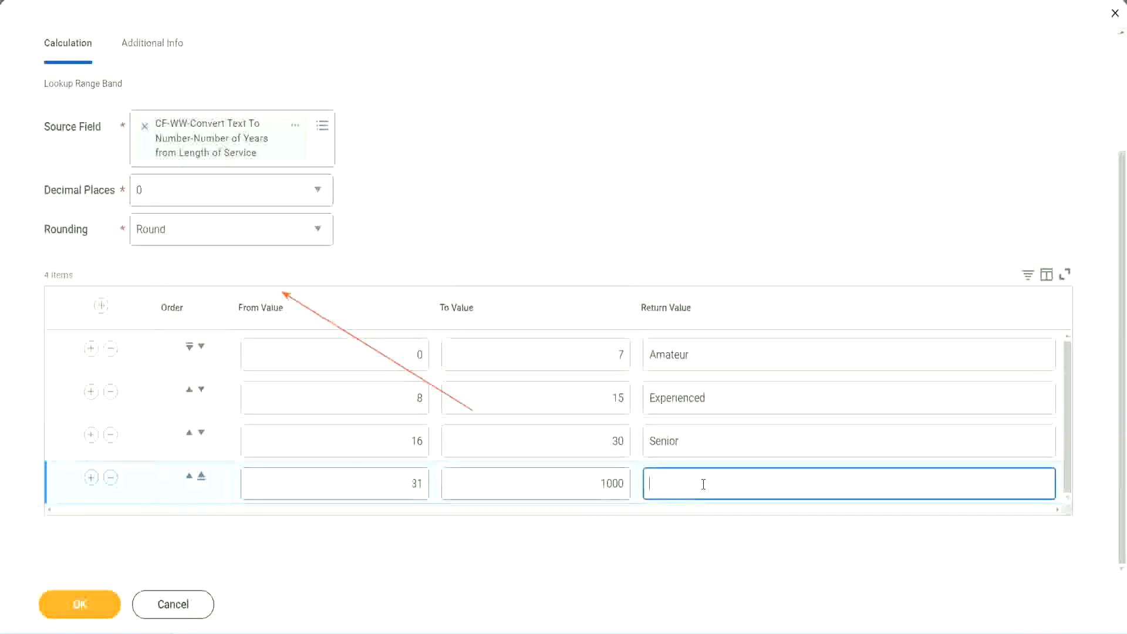
pyautogui.write('Legend')
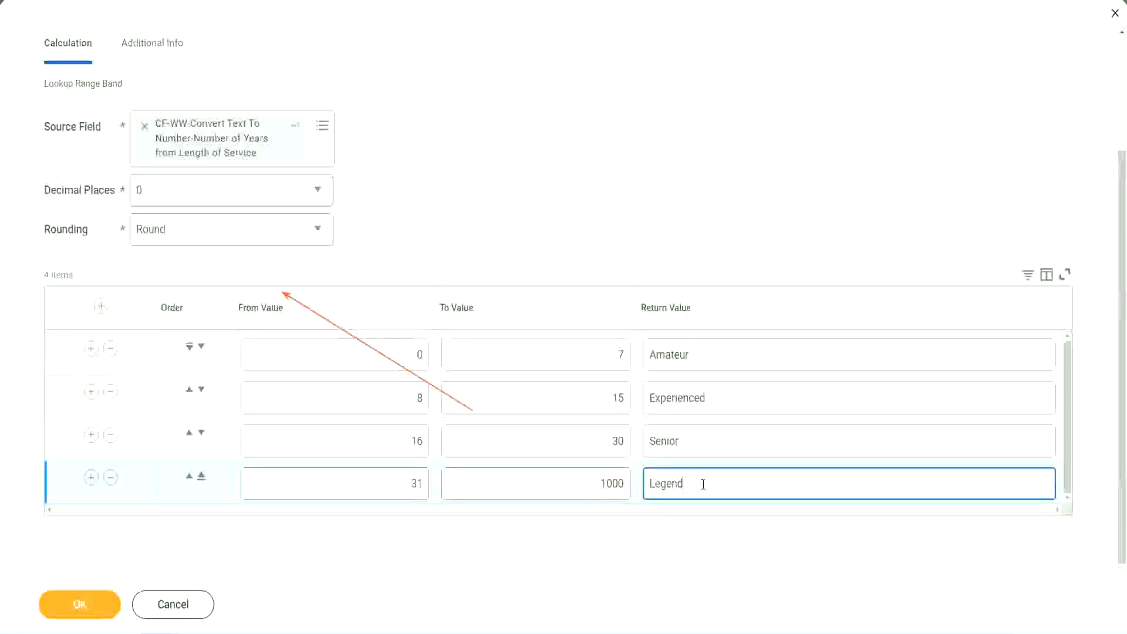
pyautogui.click(525, 194)
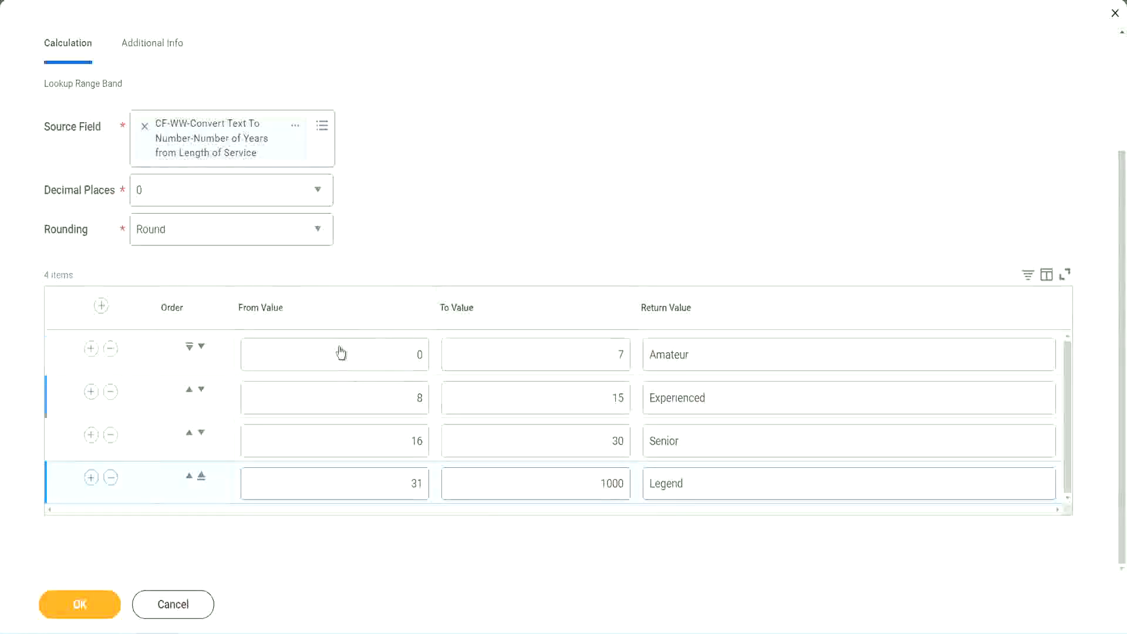
# Review the from and to values and the return value of each range row
pyautogui.doubleClick(732, 354)
pyautogui.doubleClick(730, 399)
pyautogui.doubleClick(710, 449)
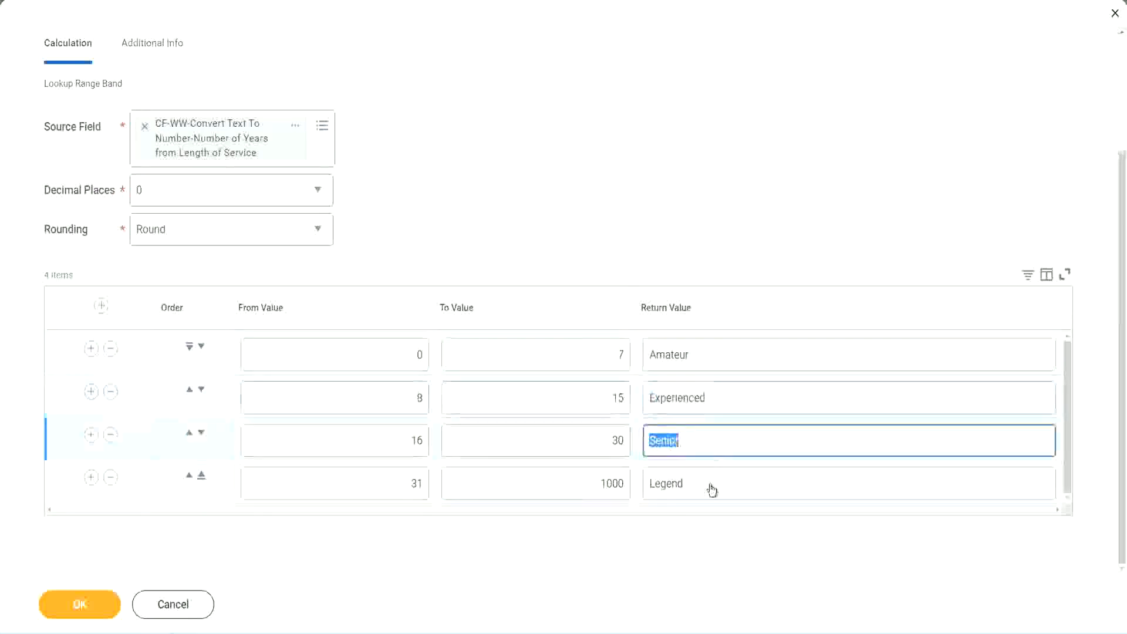
pyautogui.doubleClick(710, 483)
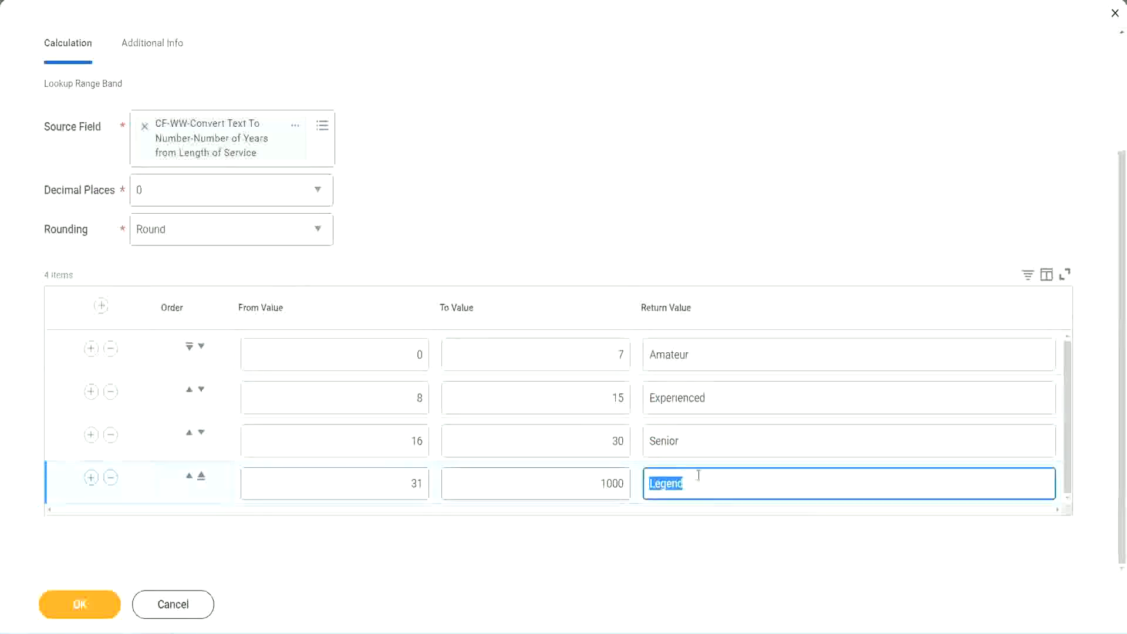
pyautogui.doubleClick(360, 358)
pyautogui.doubleClick(577, 347)
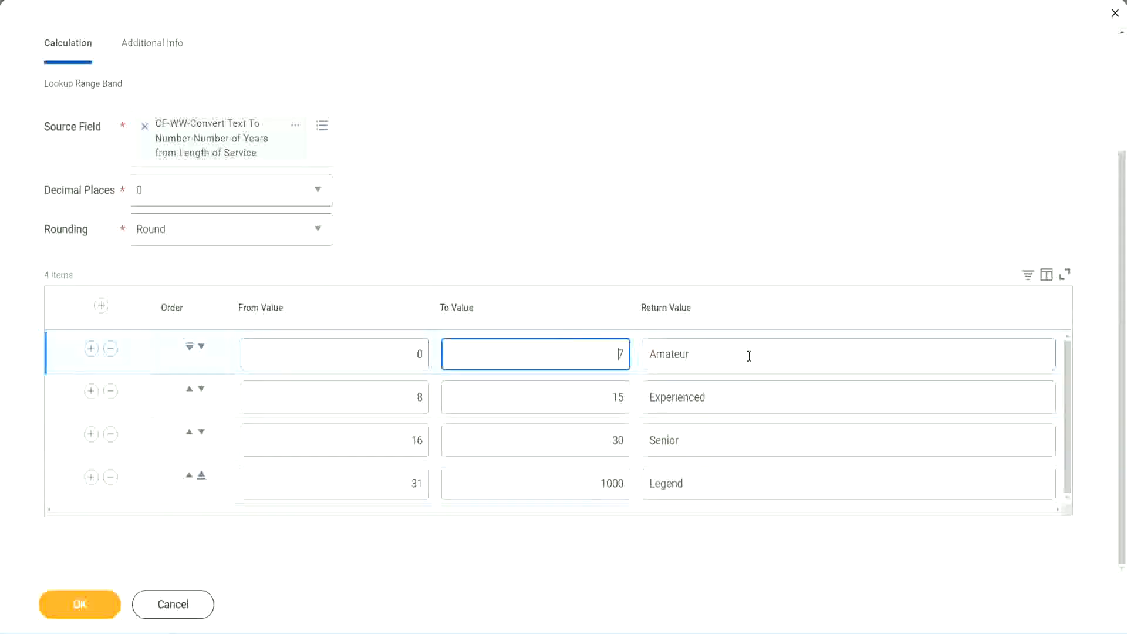
pyautogui.doubleClick(746, 355)
pyautogui.doubleClick(728, 397)
pyautogui.doubleClick(714, 447)
pyautogui.doubleClick(709, 483)
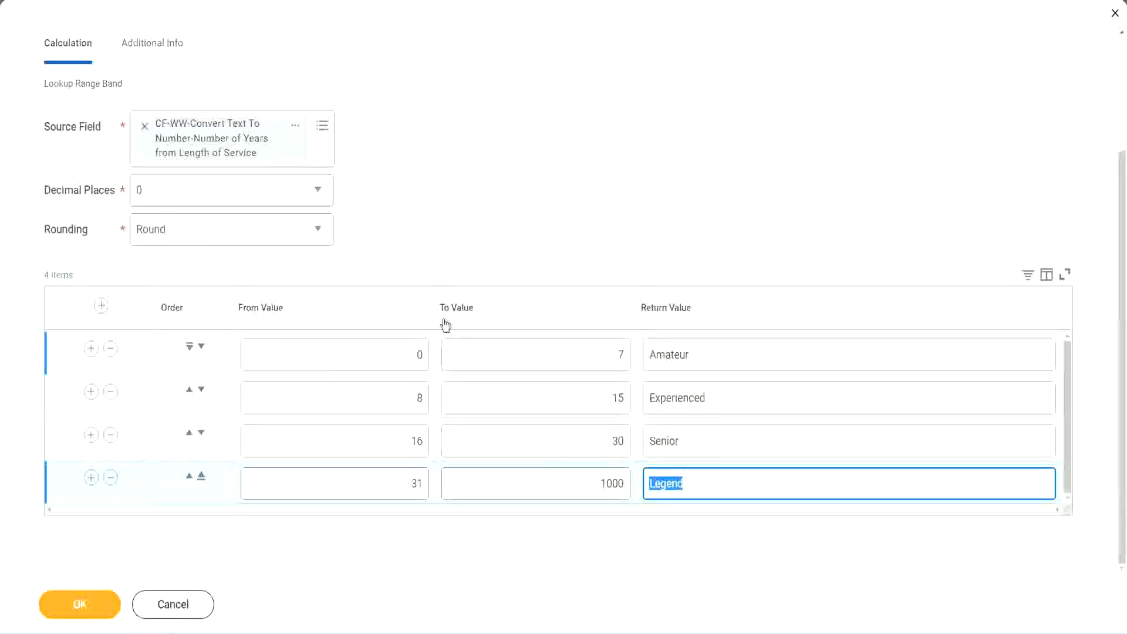
pyautogui.click(523, 249)
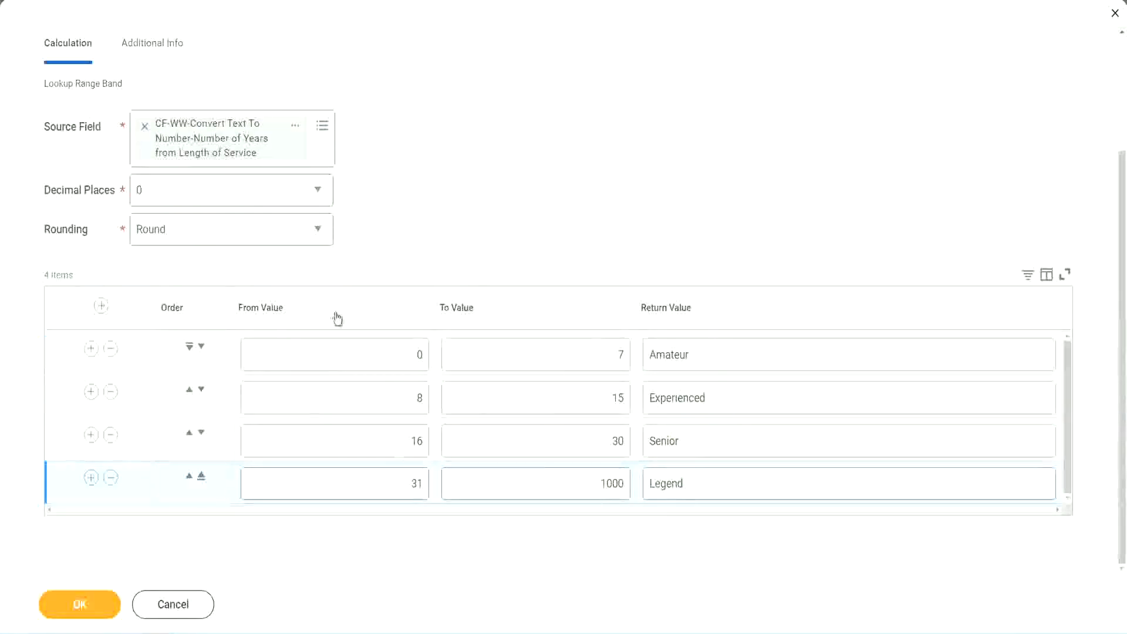
# Save the lookup range band calculated field and copy its name from the save confirmation
pyautogui.click(78, 603)
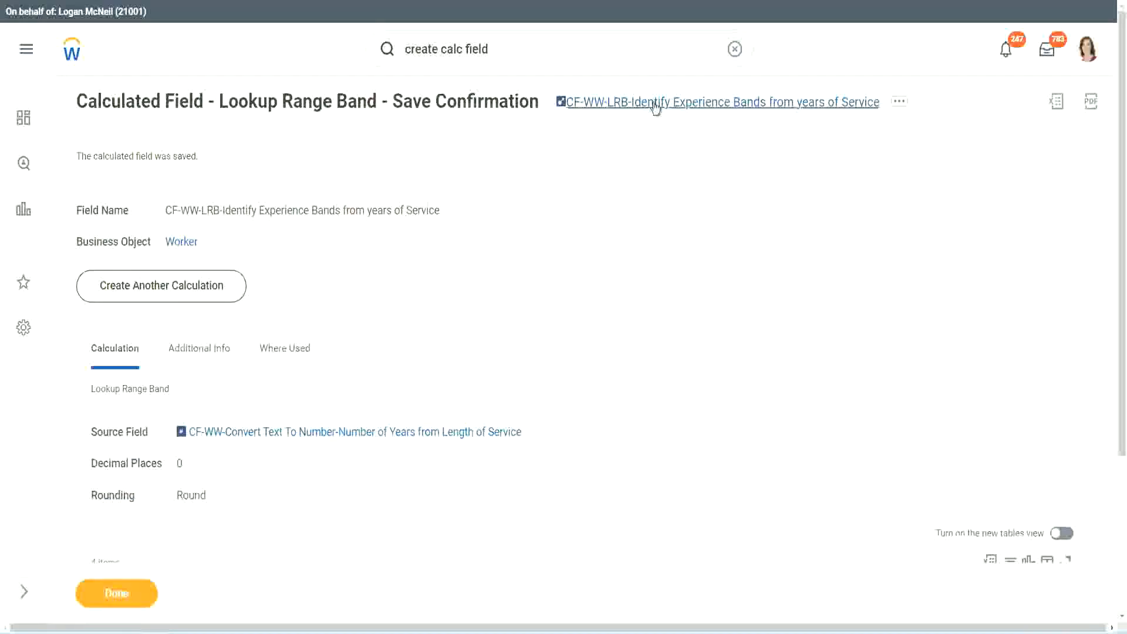
pyautogui.rightClick(652, 112)
pyautogui.click(667, 171)
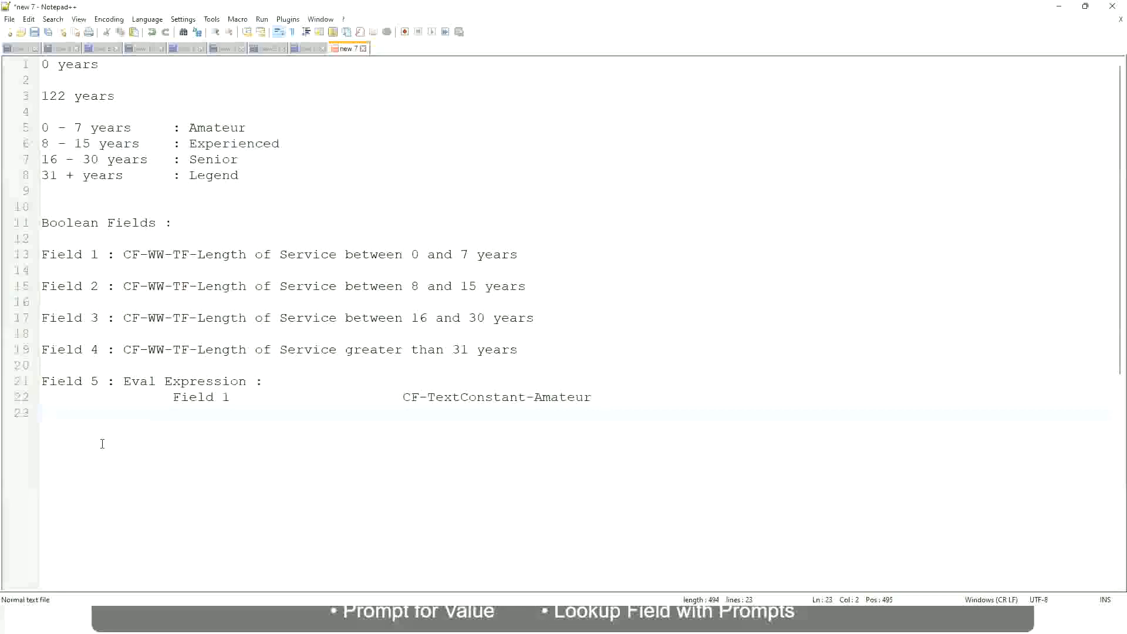
# In the Notepad++ notes, write "10,000 USD" a few lines below the Eval Expression entry for Field 1
pyautogui.press('Return')
pyautogui.press('Return')
pyautogui.press('Return')
pyautogui.press('BackSpace')
pyautogui.write('10,000 USD')
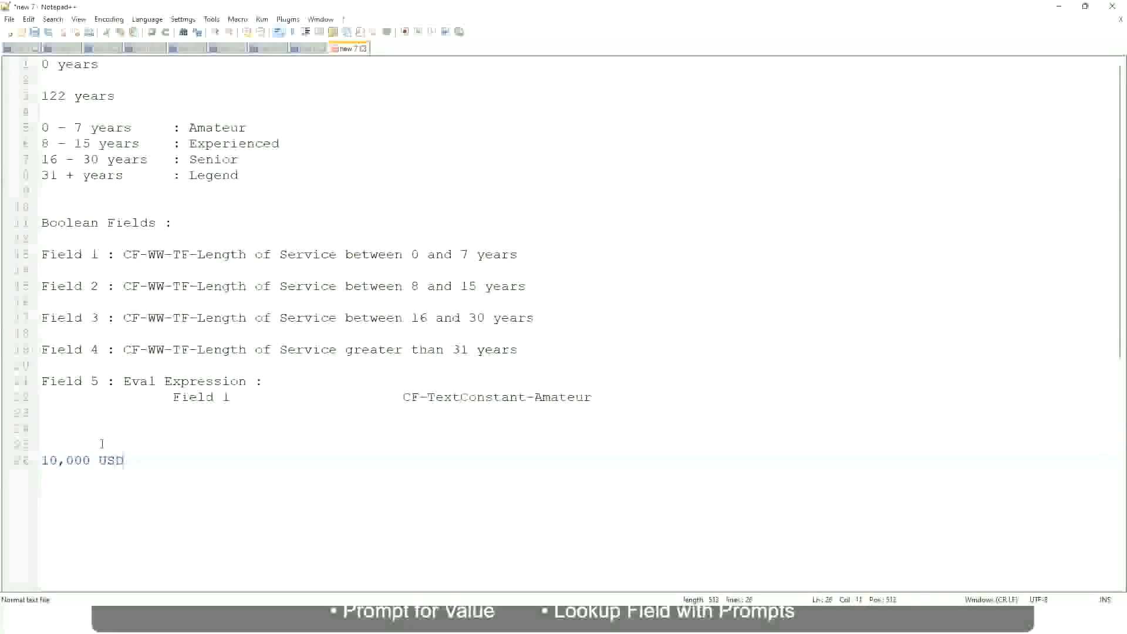
# Write "1,000,000 USD" on the same line as "10,000 USD", separated by a wide gap
pyautogui.press('Tab')
pyautogui.press('Tab')
pyautogui.press('Tab')
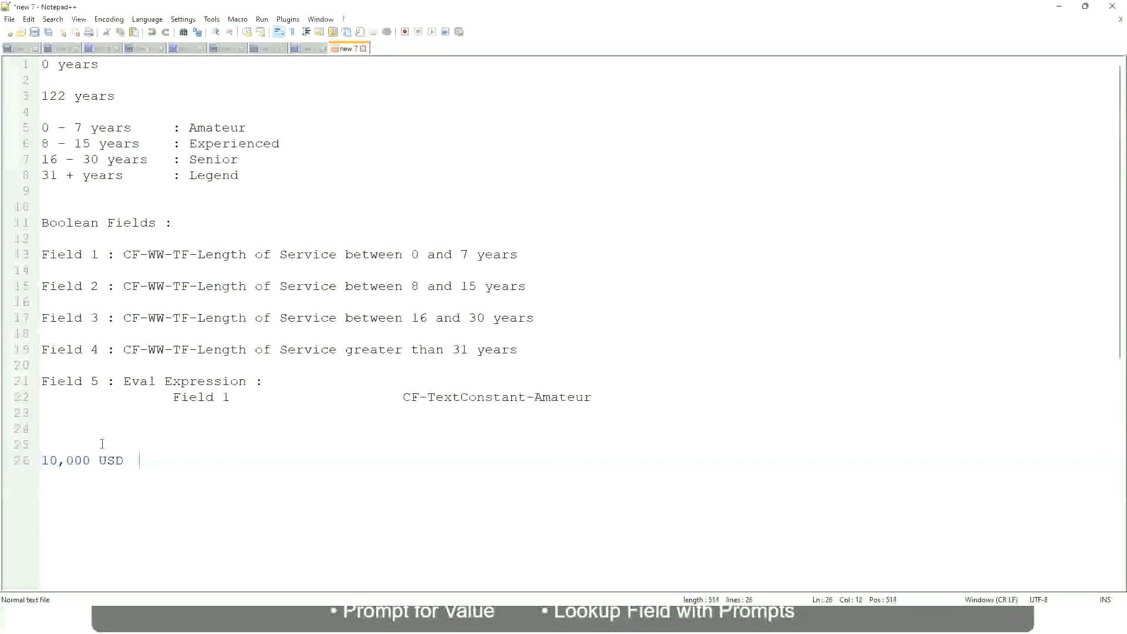
pyautogui.press('Tab')
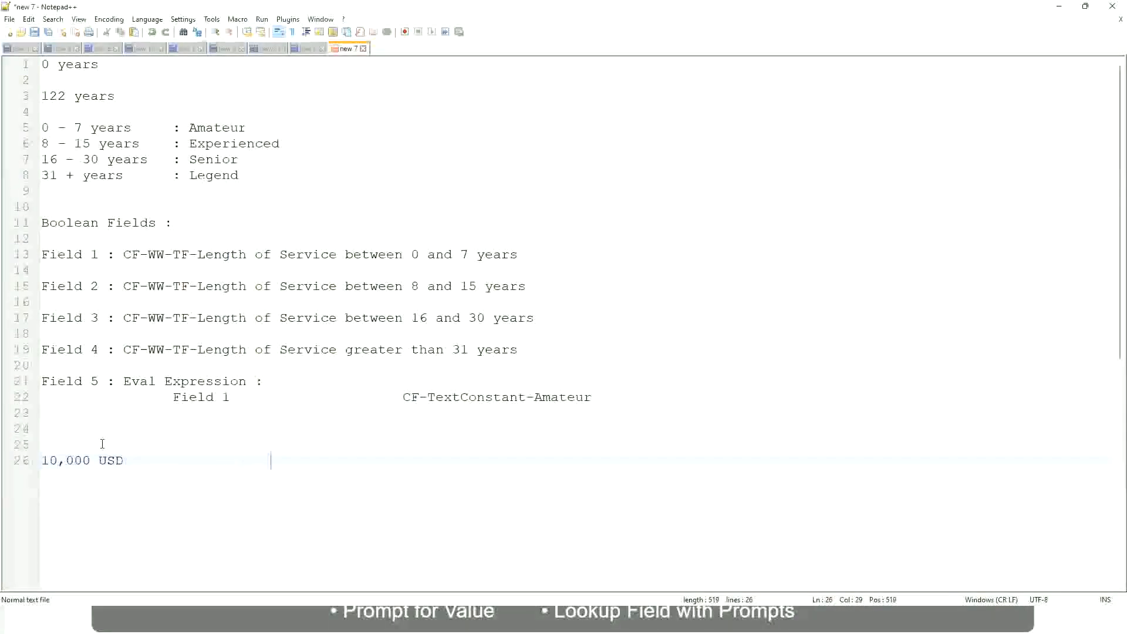
pyautogui.write('1,000,000')
pyautogui.press('Left')
pyautogui.press('Left')
pyautogui.press('Left')
pyautogui.press('Left')
pyautogui.press('Left')
pyautogui.press('Left')
pyautogui.press('Left')
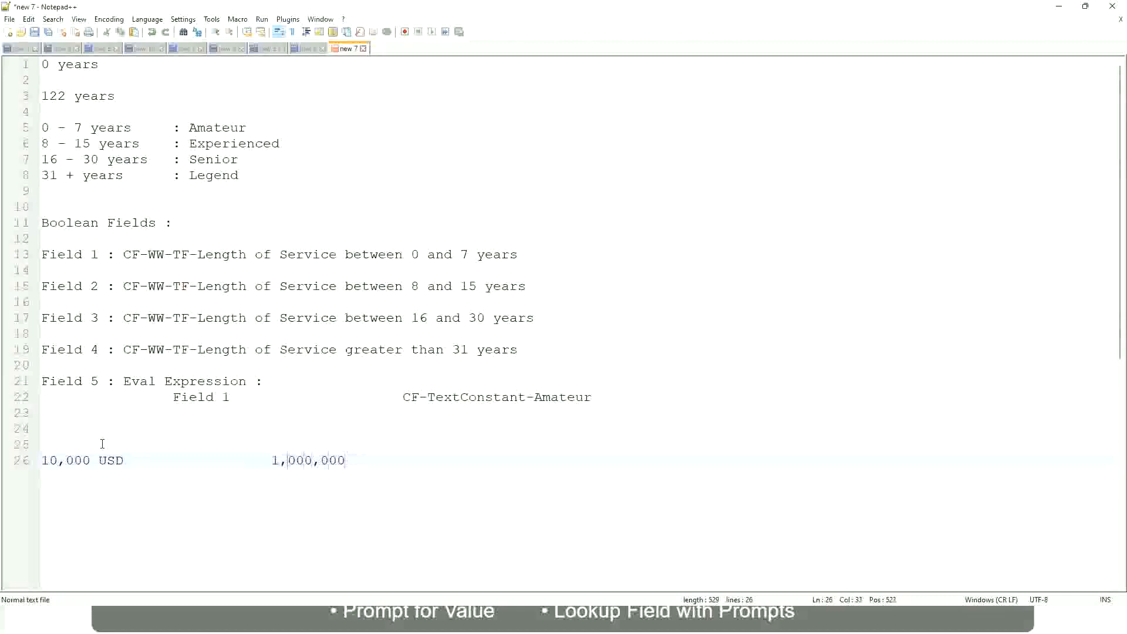
pyautogui.press('Left')
pyautogui.press('Right')
pyautogui.press('Right')
pyautogui.press('Right')
pyautogui.press('Right')
pyautogui.press('Right')
pyautogui.press('Right')
pyautogui.press('Right')
pyautogui.press('Right')
pyautogui.press('Right')
pyautogui.press('Right')
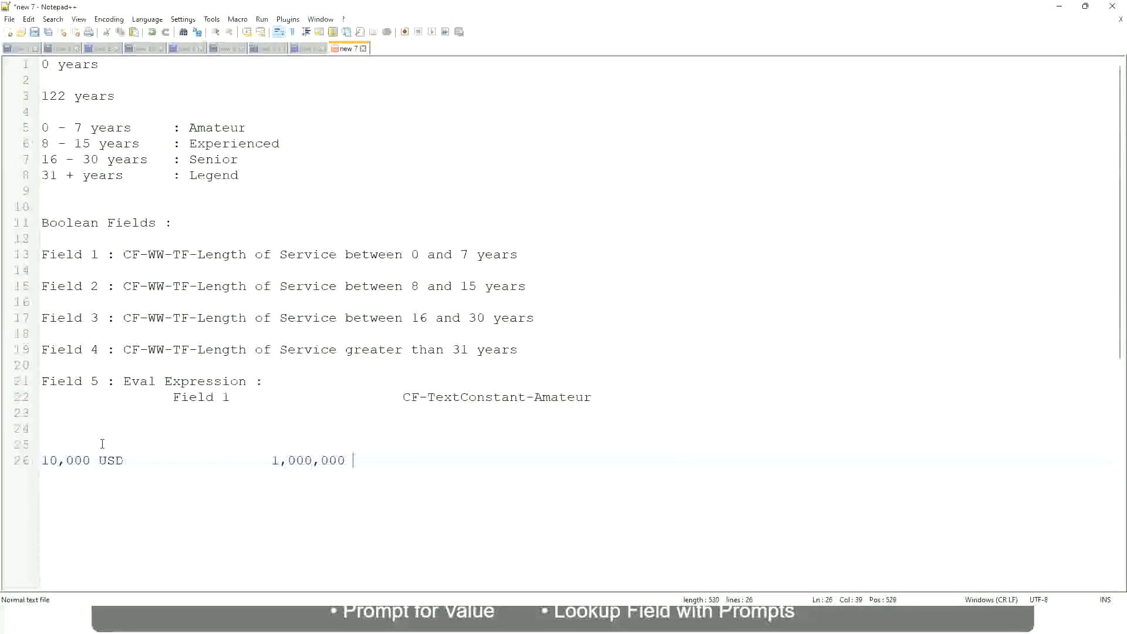
pyautogui.write('USD')
# Two lines below the currency amounts, write the range "10 - 50,000" with the aligned label ": Low"
pyautogui.press('Return')
pyautogui.press('Return')
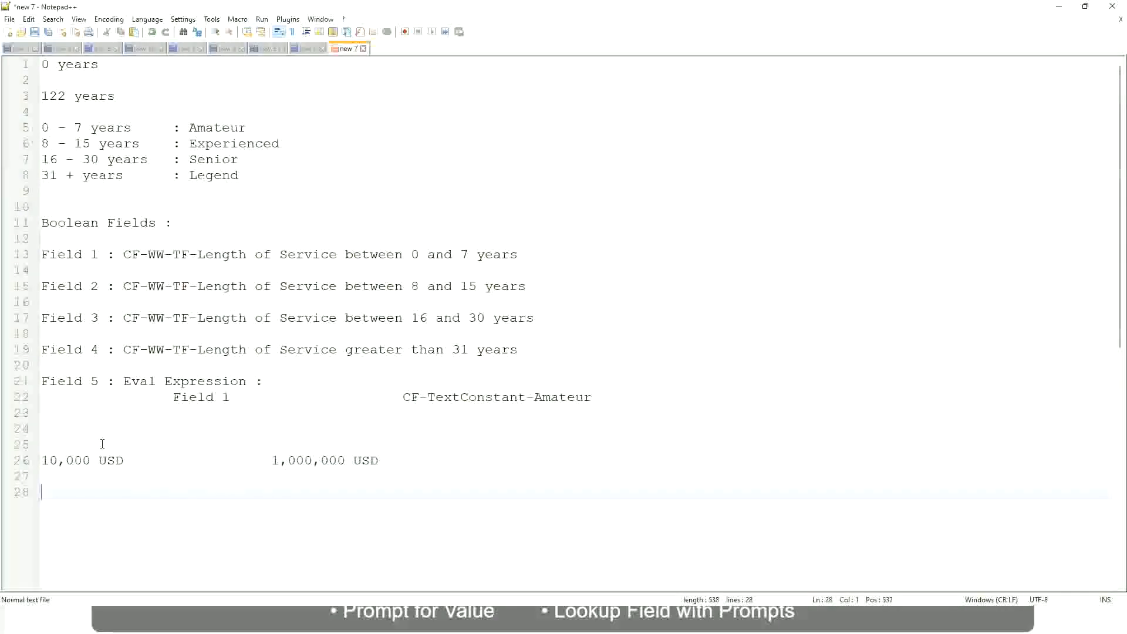
pyautogui.write('10 - 50,000')
pyautogui.press('Tab')
pyautogui.press('Tab')
pyautogui.write(': Low')
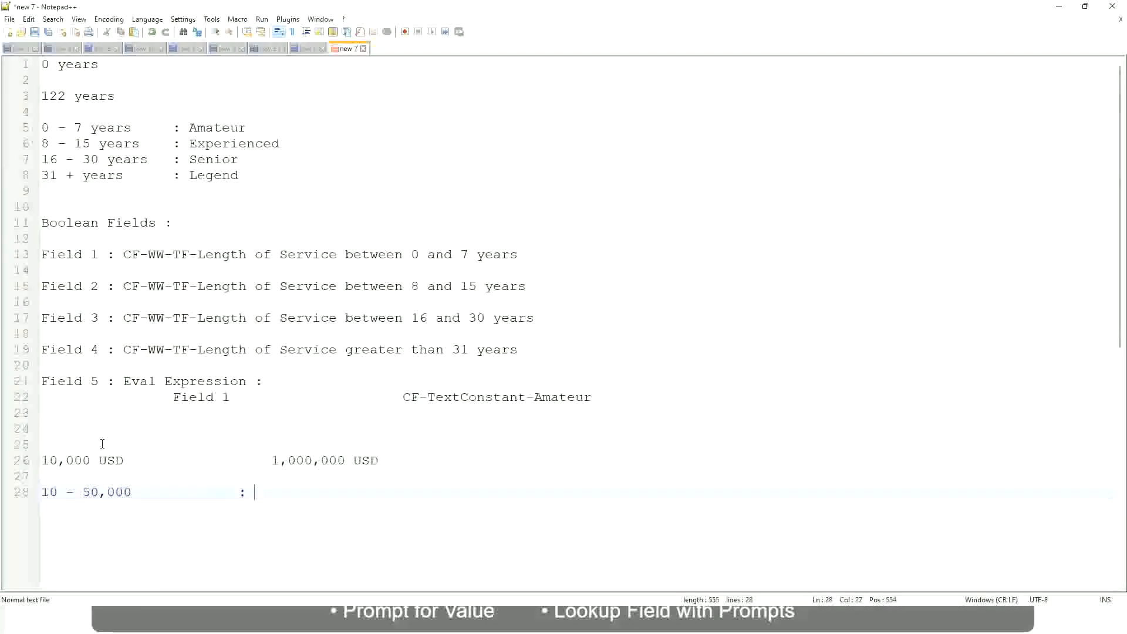
# Directly below the Low range, add the line "50,001 - 150,000" with the aligned label ": Medium"
pyautogui.press('Return')
pyautogui.press('Return')
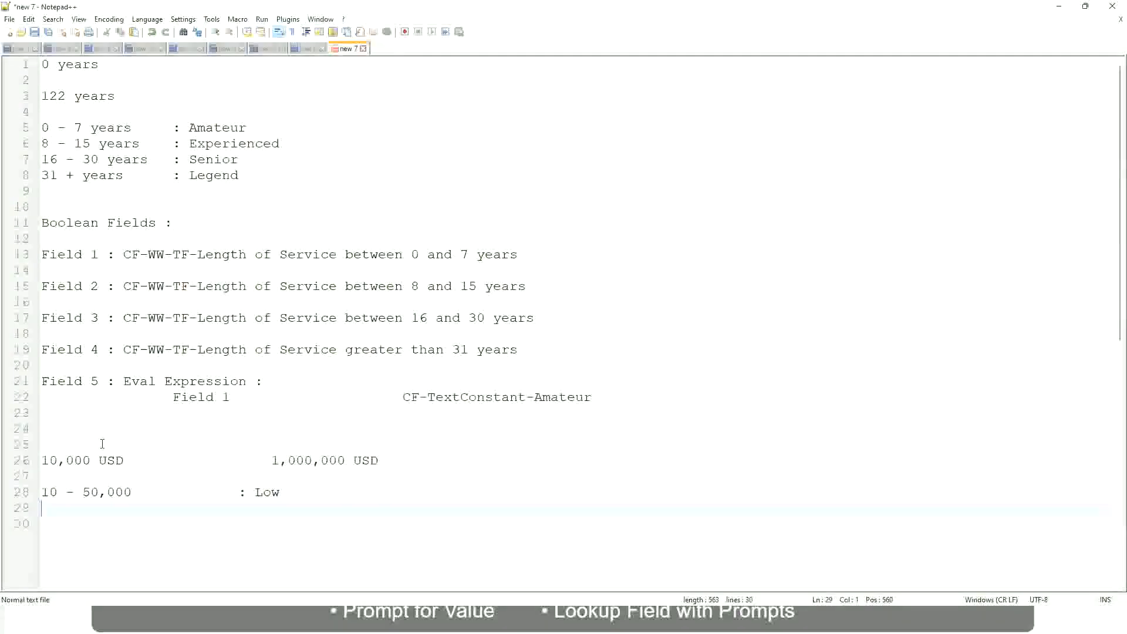
pyautogui.press('Up')
pyautogui.write('50,001 - 150,000')
pyautogui.press('Tab')
pyautogui.press('Tab')
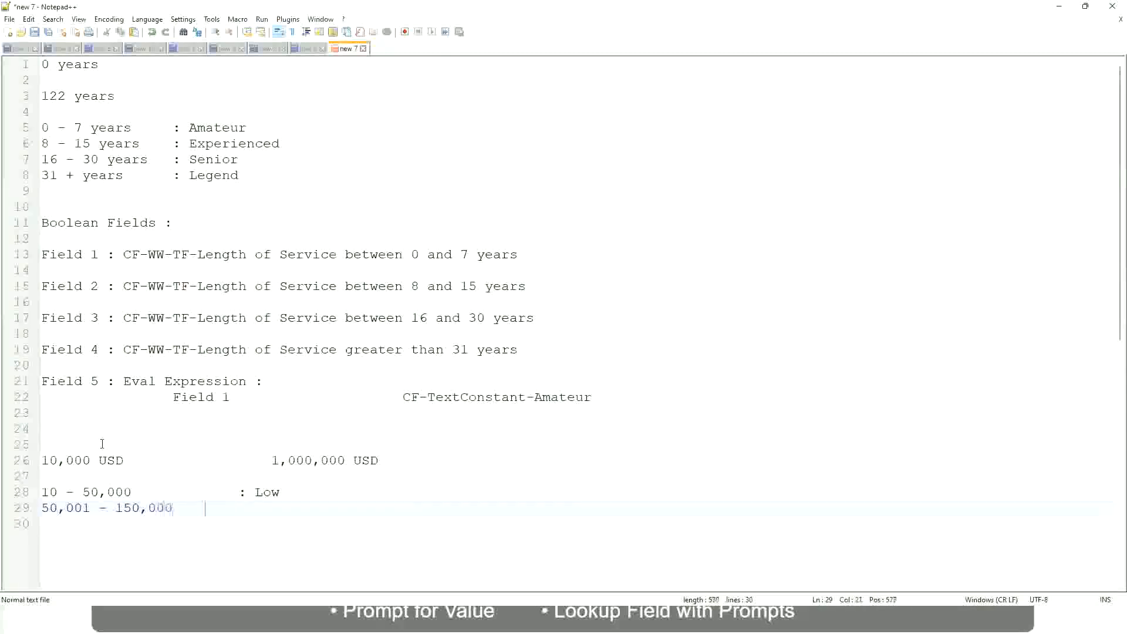
pyautogui.write(': Medium')
# Directly below the Medium range, add the line "> 150,000" with the aligned label ": High"
pyautogui.press('Return')
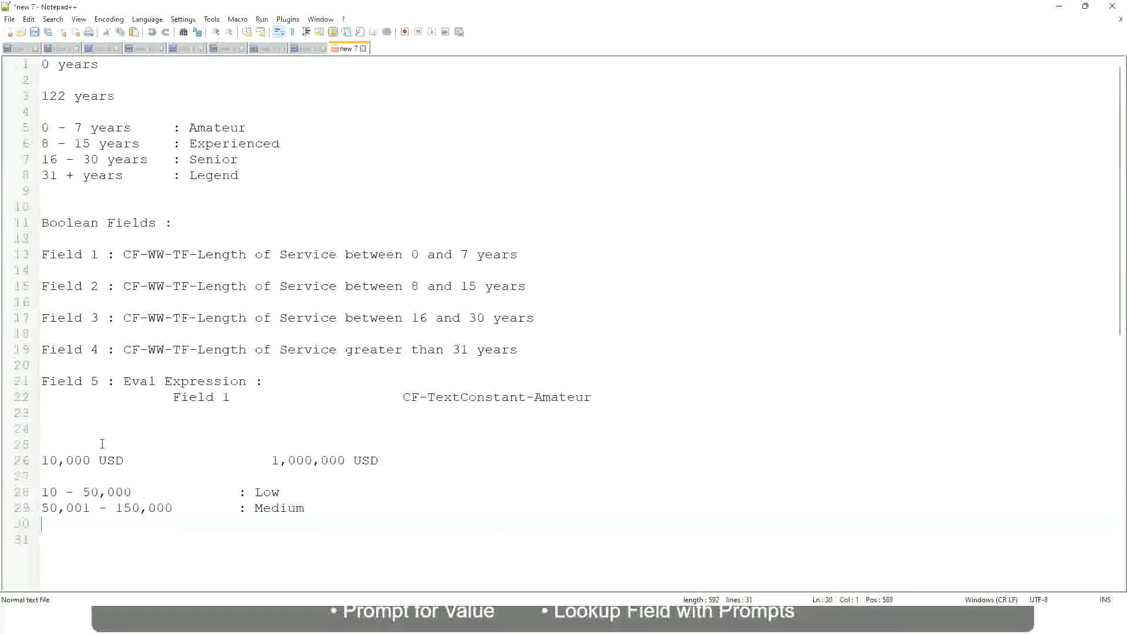
pyautogui.write('> 150,000')
pyautogui.press('Tab')
pyautogui.press('Tab')
pyautogui.press('Tab')
pyautogui.press('Tab')
pyautogui.write(': High')
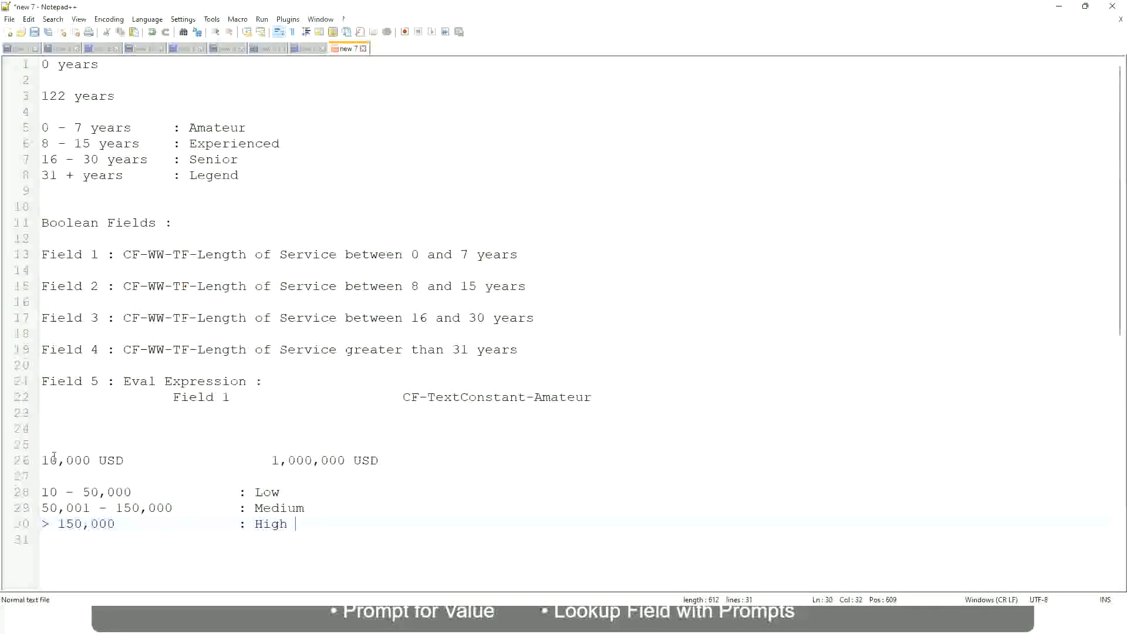
# Compare the two example USD amounts with the currency ranges and their Low, Medium and High labels
pyautogui.click(36, 460)
pyautogui.click(35, 461)
pyautogui.click(50, 461)
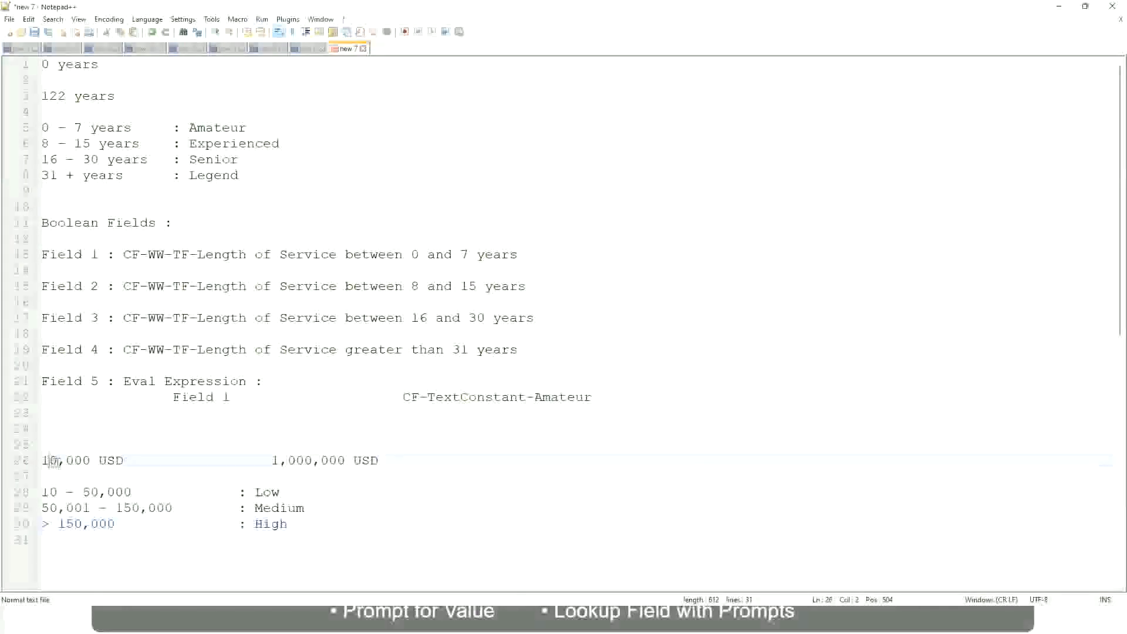
pyautogui.doubleClick(336, 461)
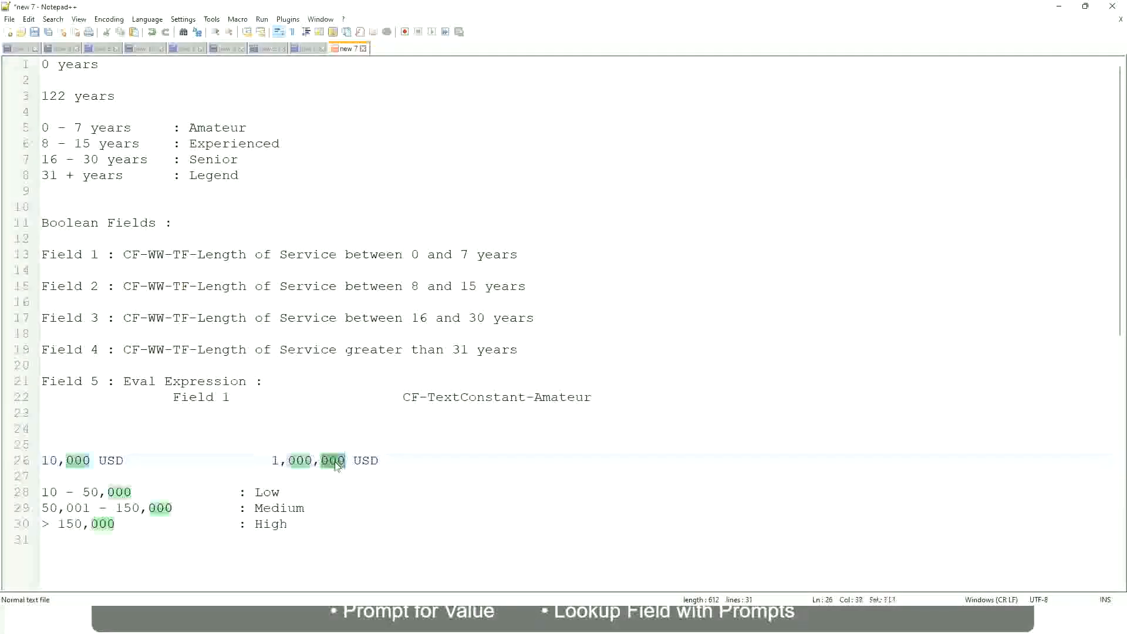
pyautogui.click(206, 508)
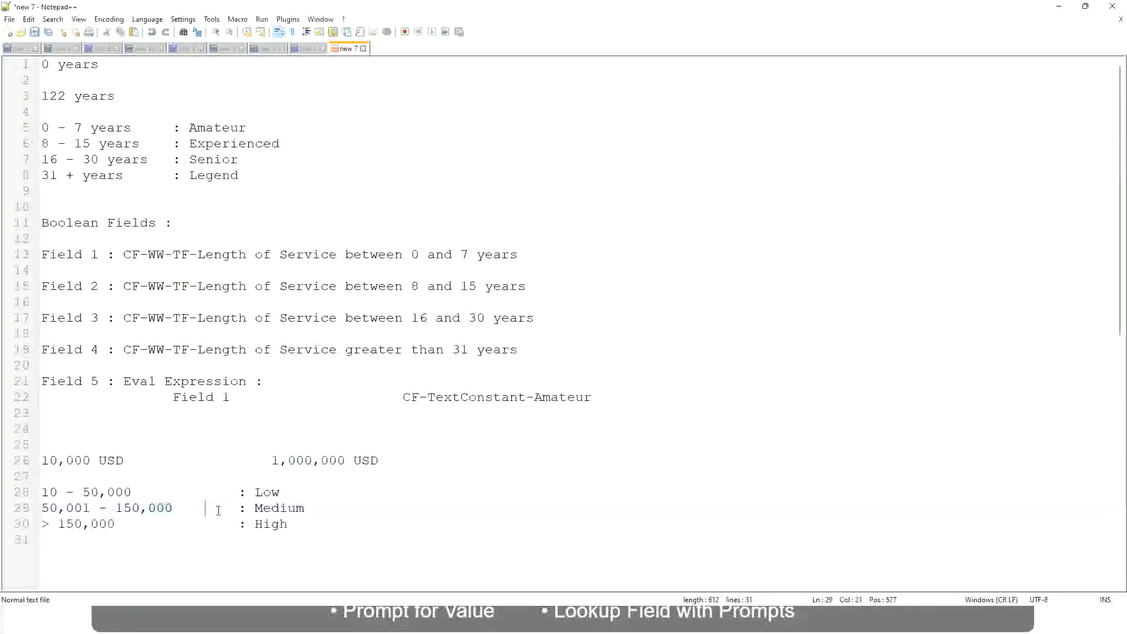
pyautogui.click(35, 460)
pyautogui.click(348, 463)
pyautogui.click(271, 493)
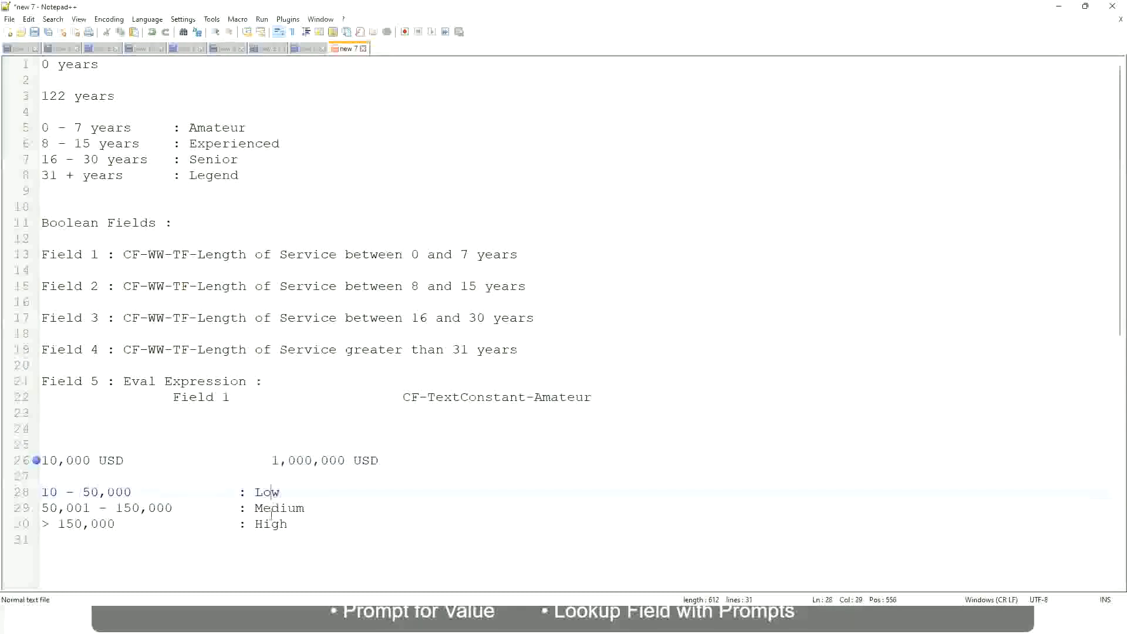
pyautogui.click(271, 525)
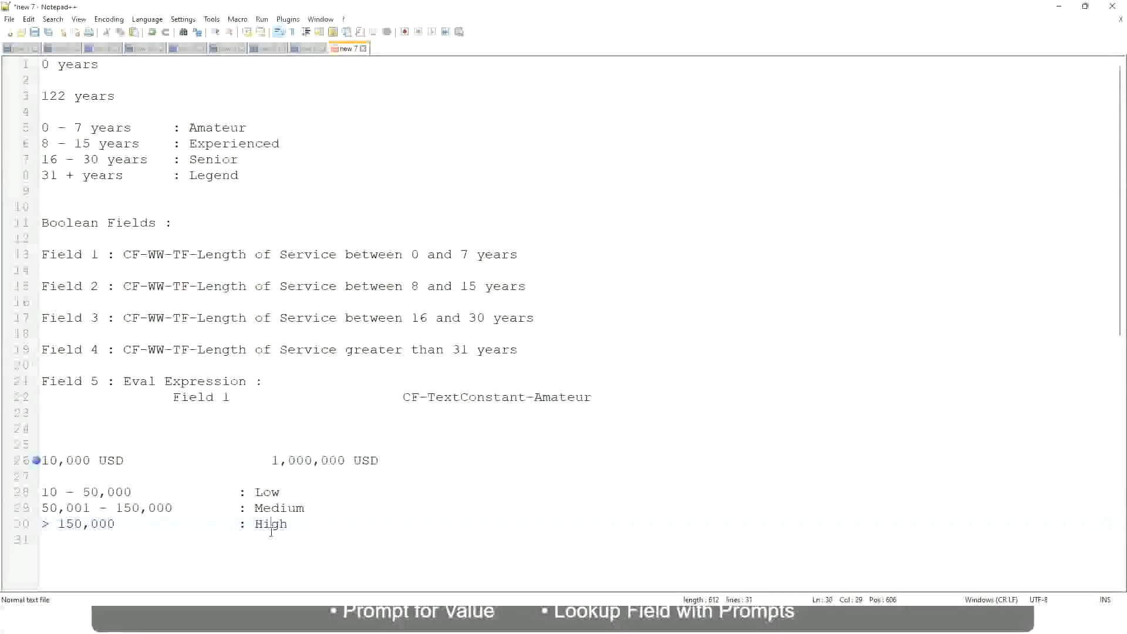
pyautogui.click(136, 477)
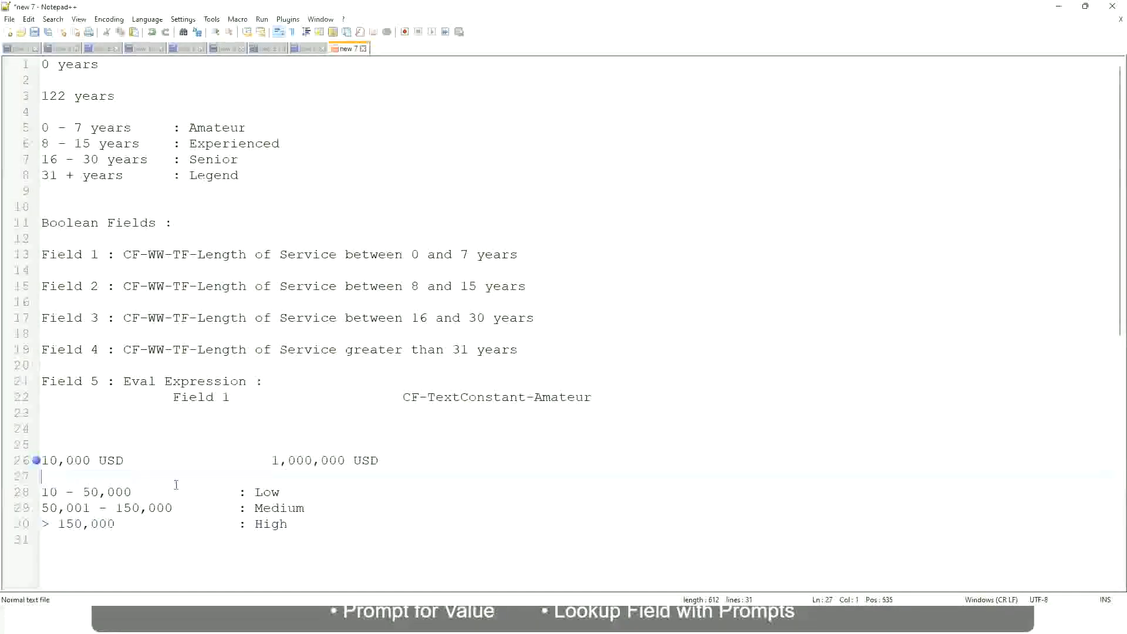
pyautogui.click(289, 524)
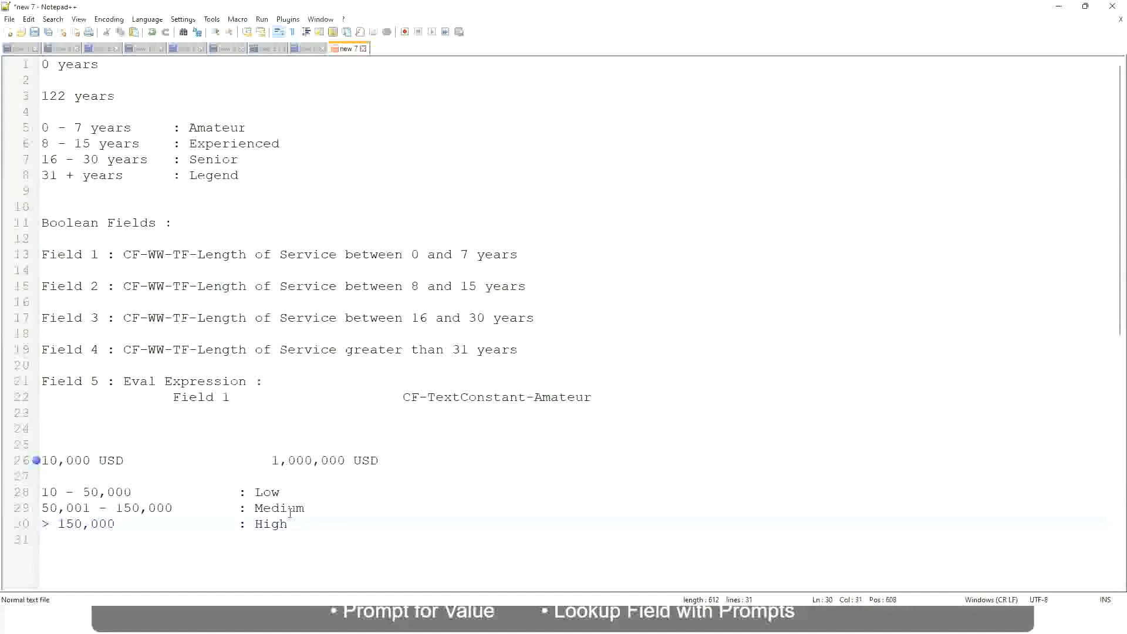